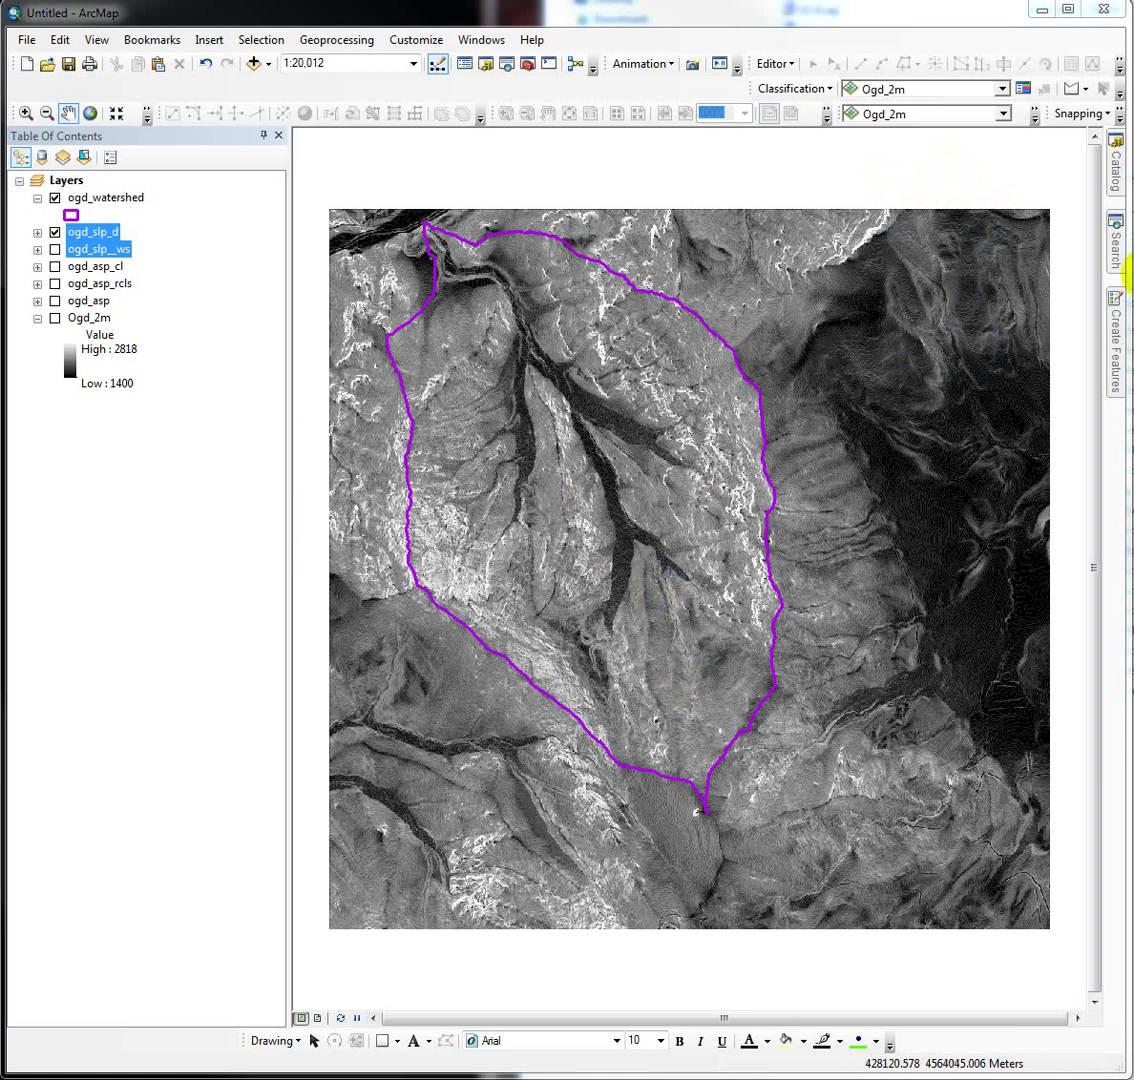
# Step: Search for zonal statistics tools and launch Zonal Statistics as Table instead of Zonal Statistics
pyautogui.click(1112, 258)
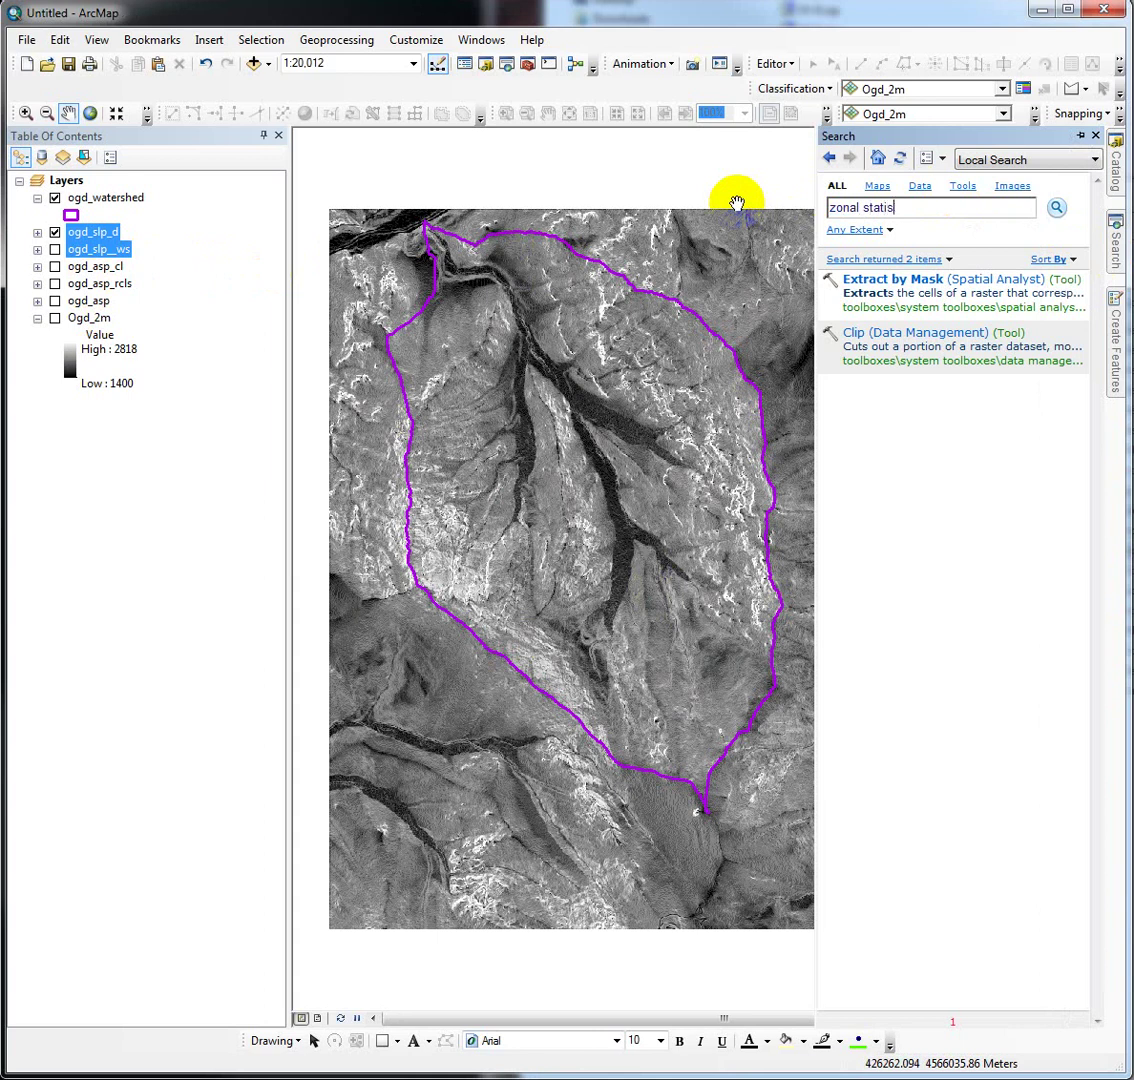
pyautogui.press('Return')
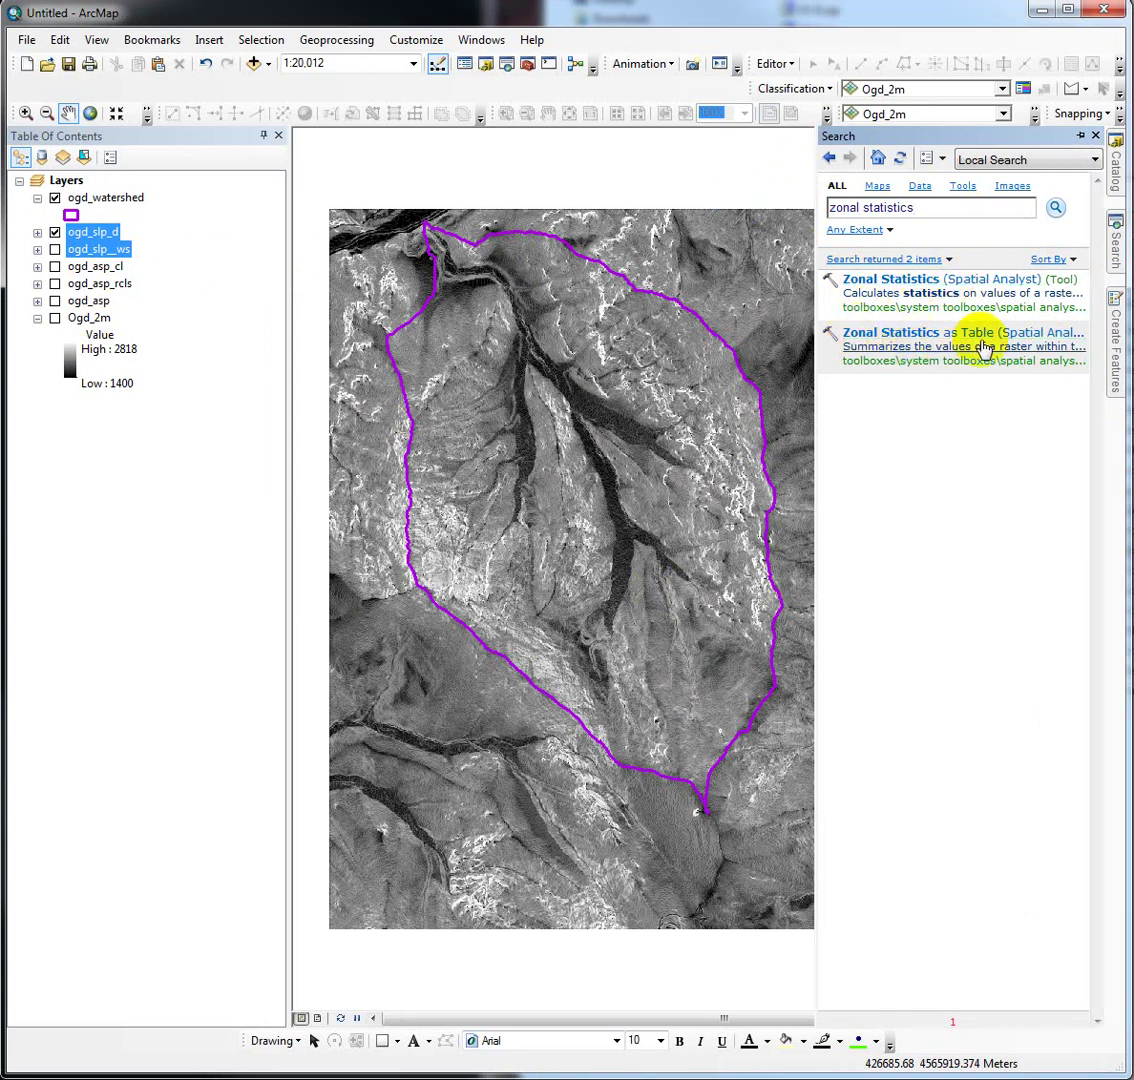
pyautogui.click(858, 280)
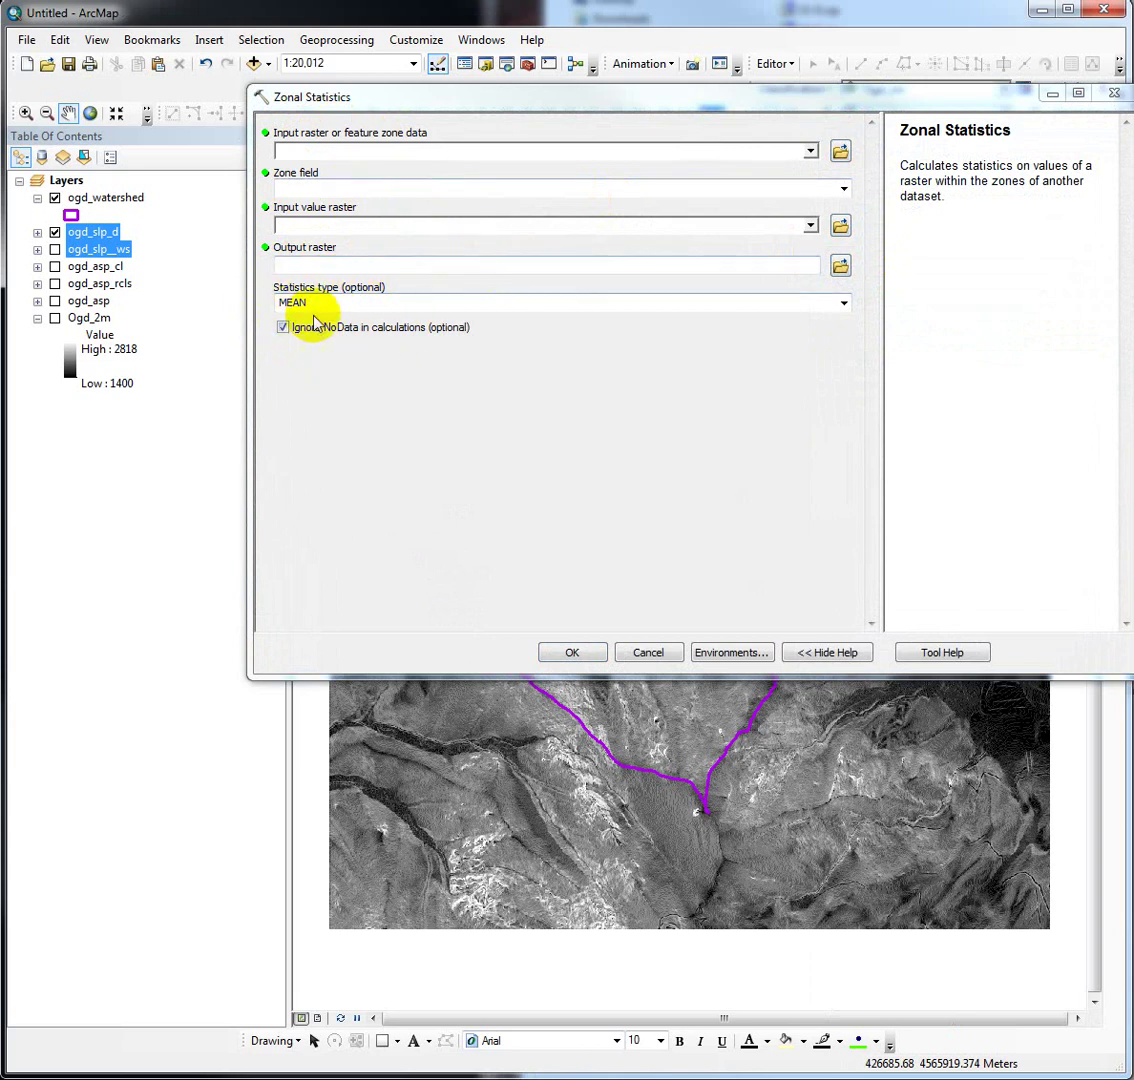
pyautogui.click(1112, 92)
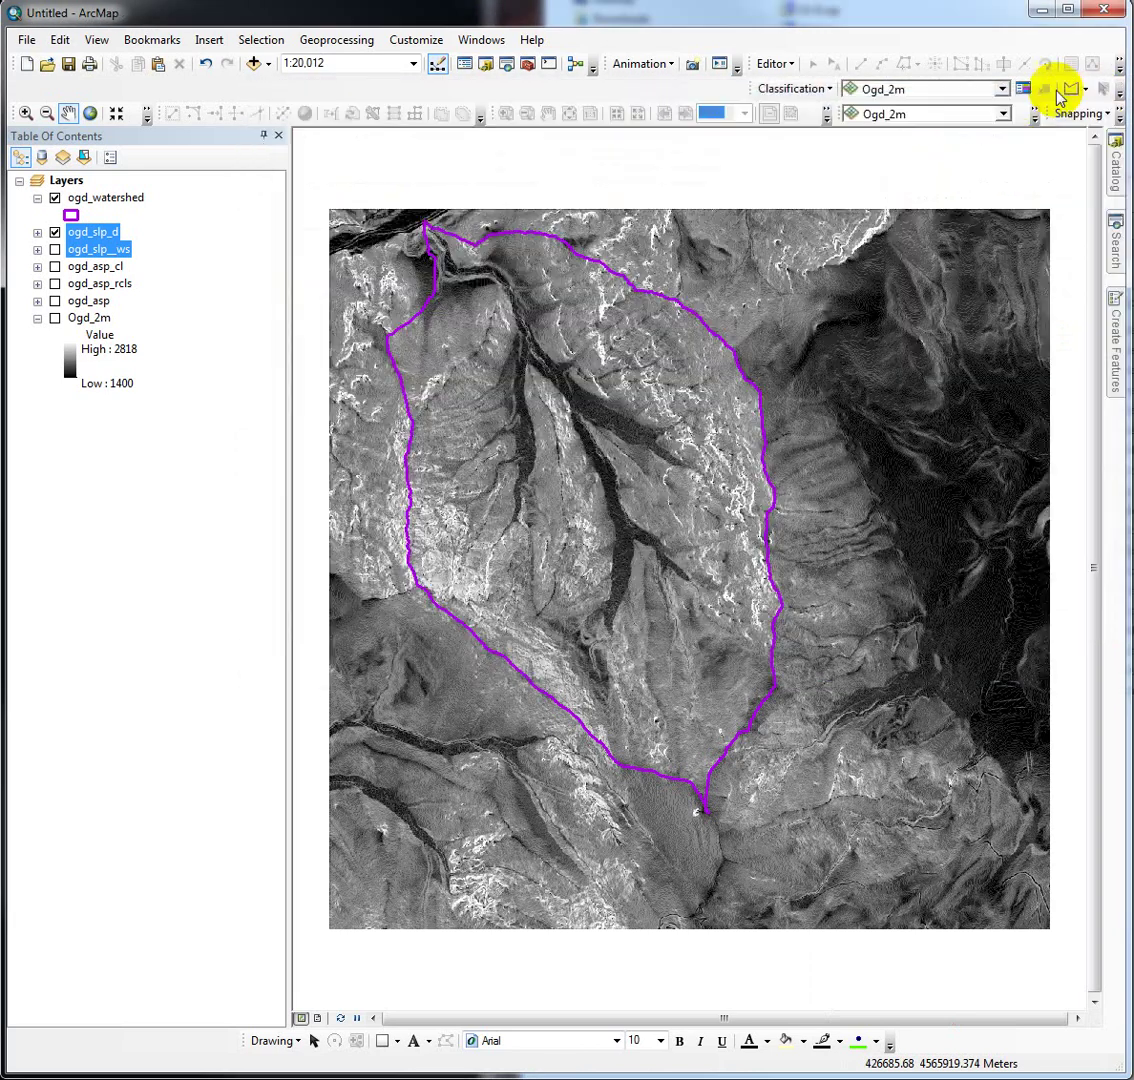
pyautogui.click(1117, 258)
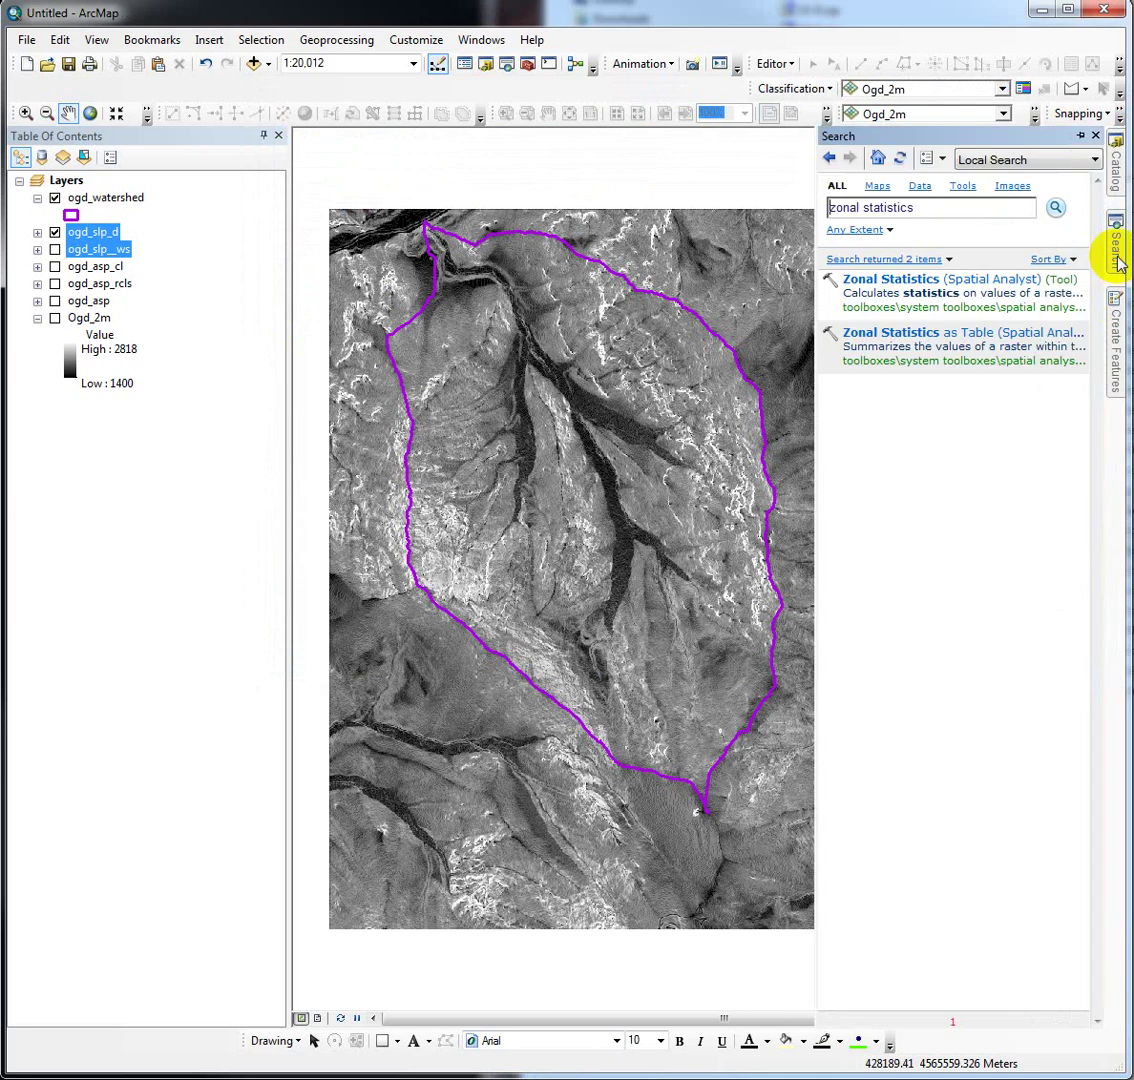
pyautogui.click(912, 342)
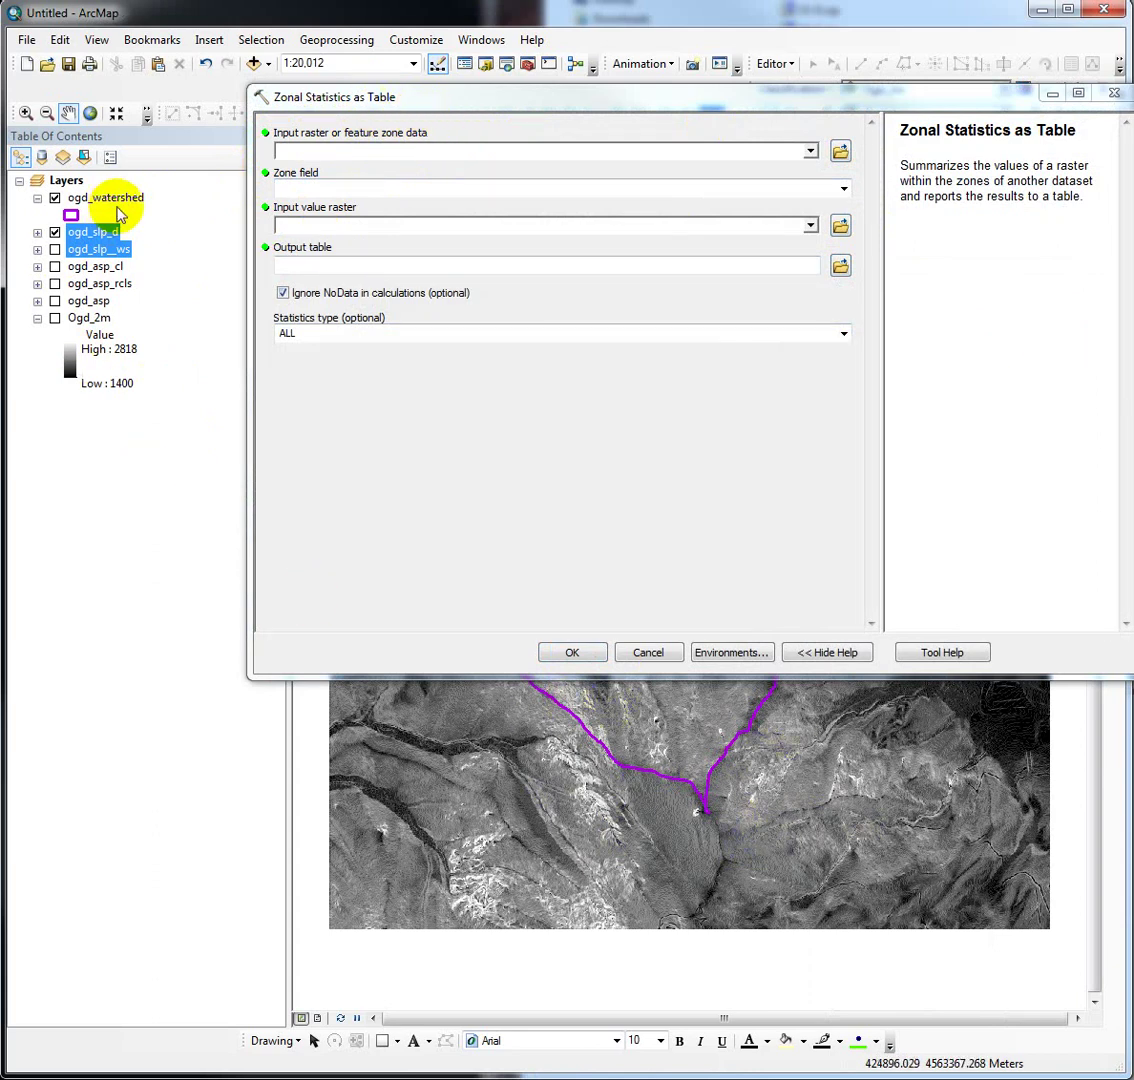
# Step: Choose ogd_watershed as the zone data, keeping ID as the zone field
pyautogui.click(810, 150)
pyautogui.click(357, 172)
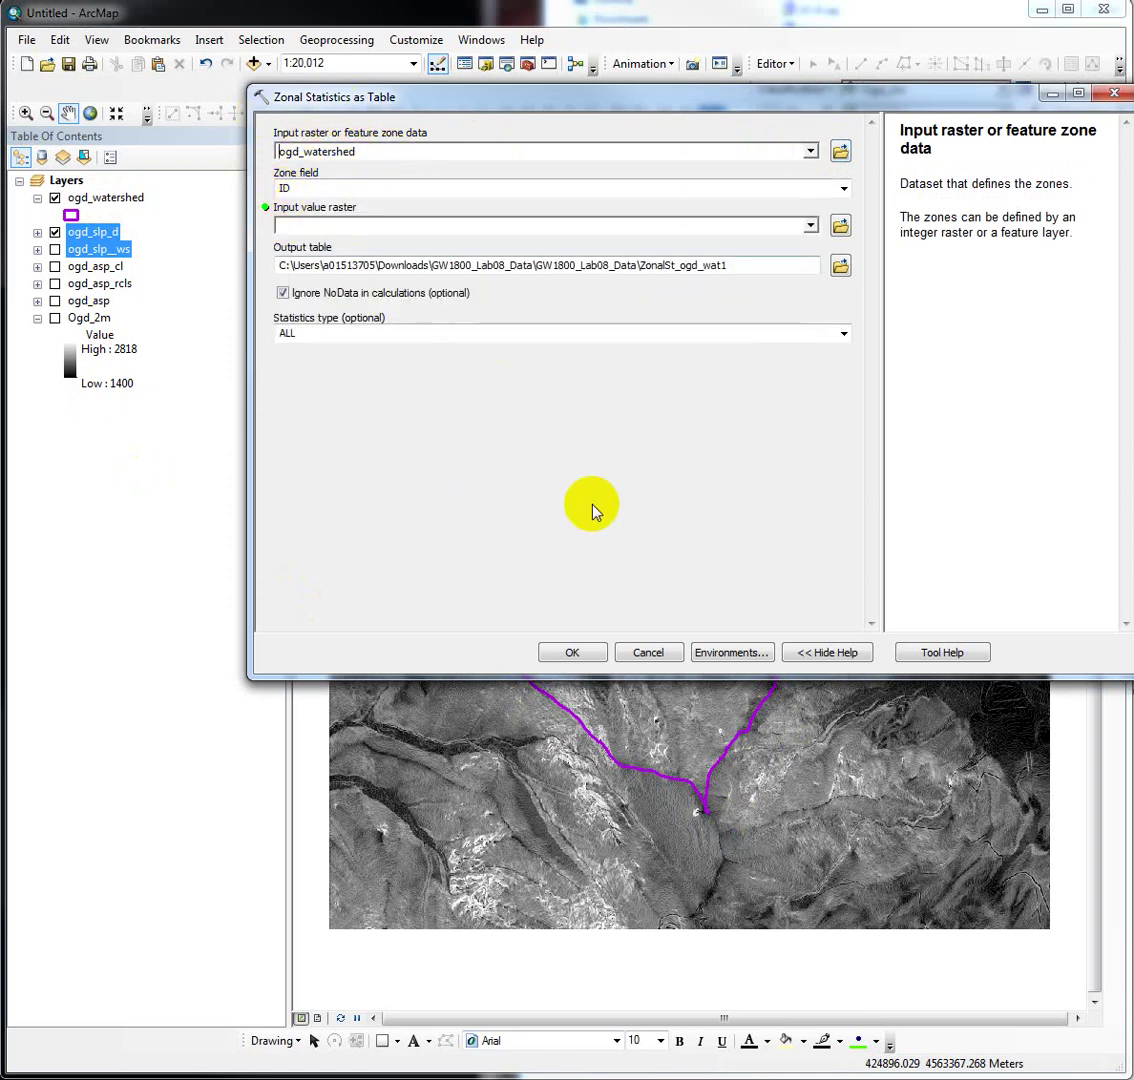
pyautogui.click(297, 229)
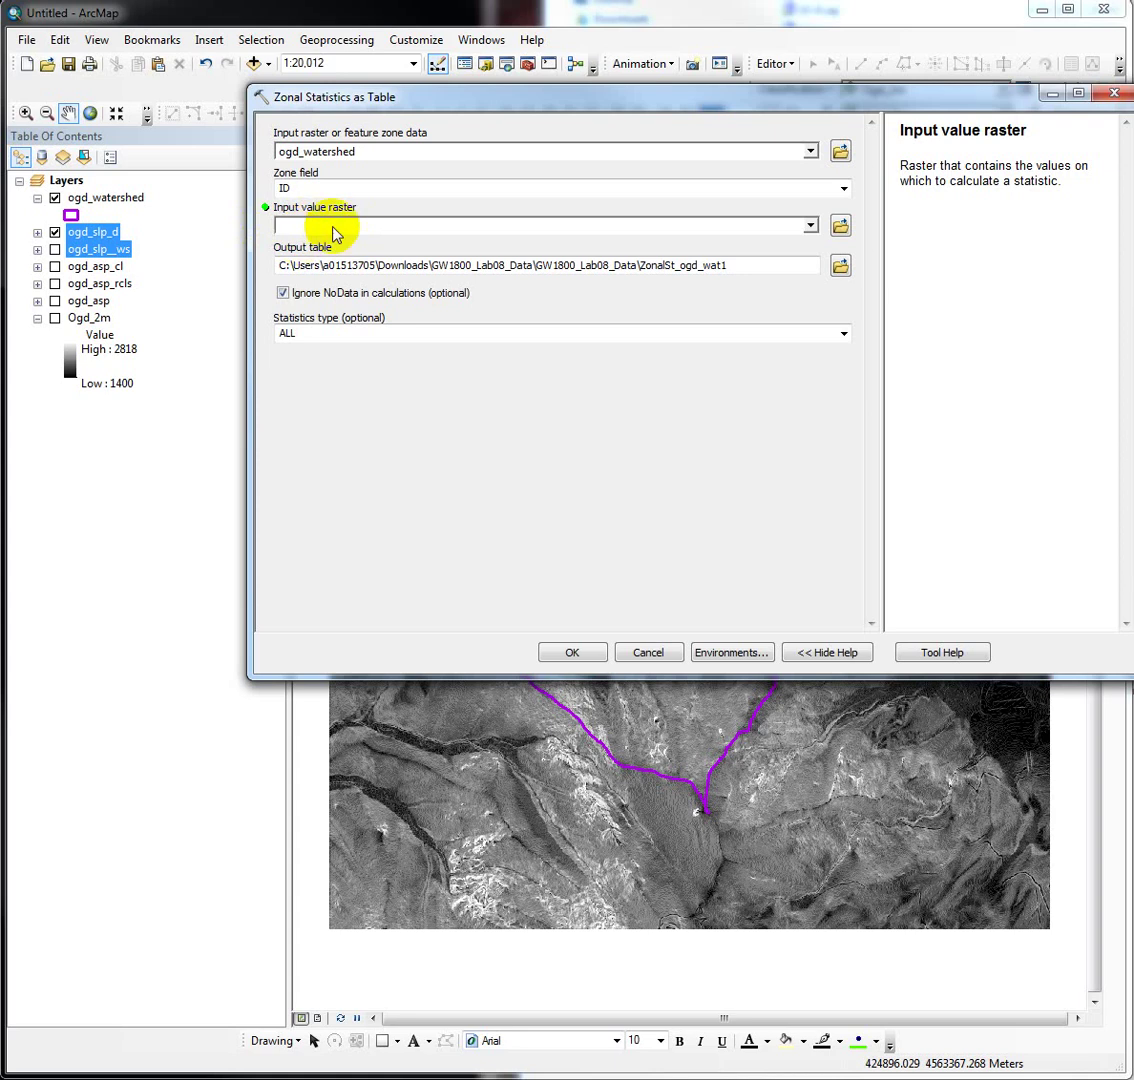
# Step: Toggle ogd_slp__ws visibility back on and expand the ogd_slp__ws and ogd_asp_cl legends
pyautogui.click(55, 249)
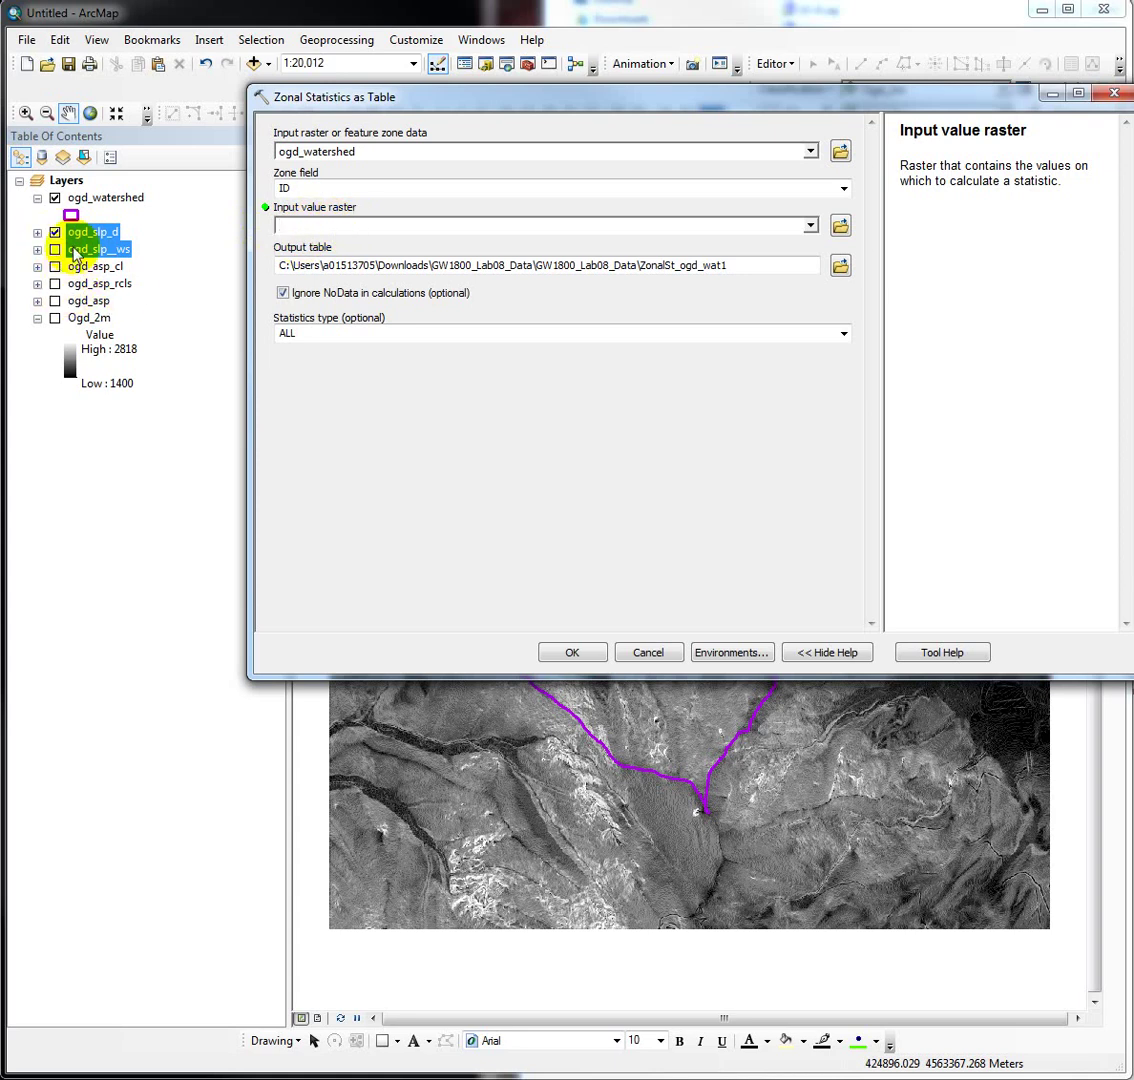
pyautogui.click(54, 250)
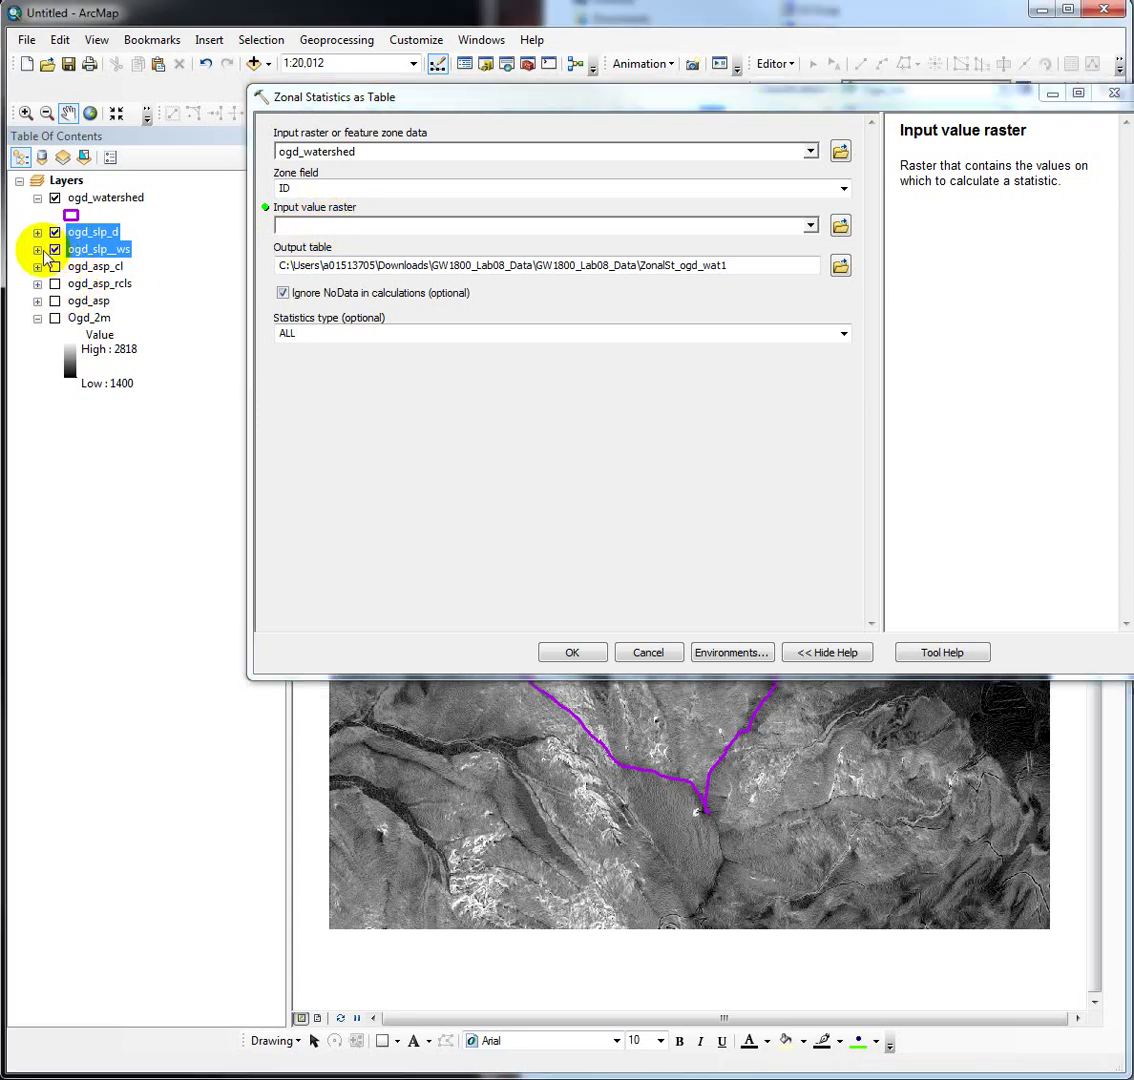
pyautogui.click(38, 250)
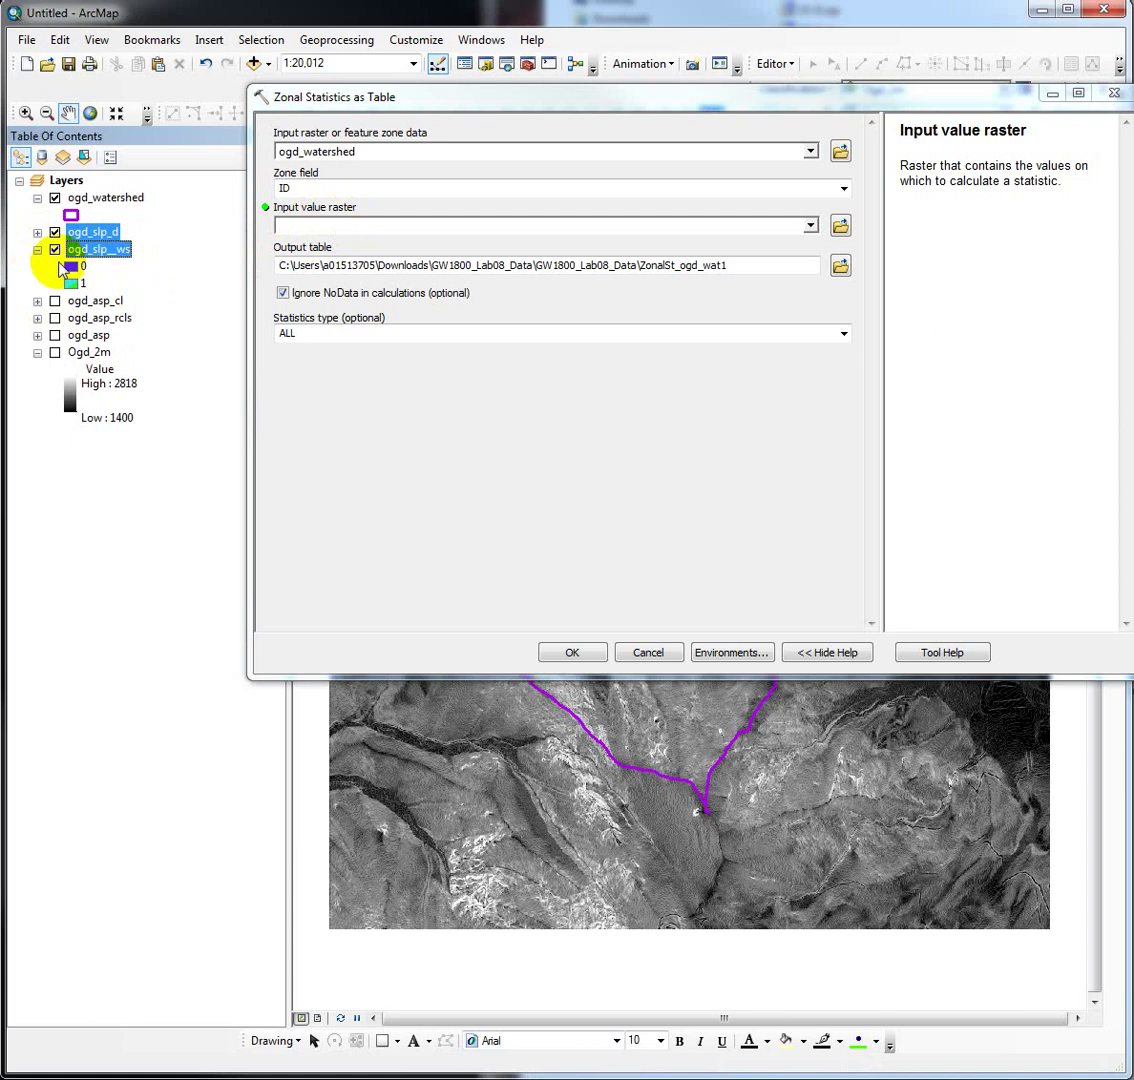
pyautogui.click(34, 302)
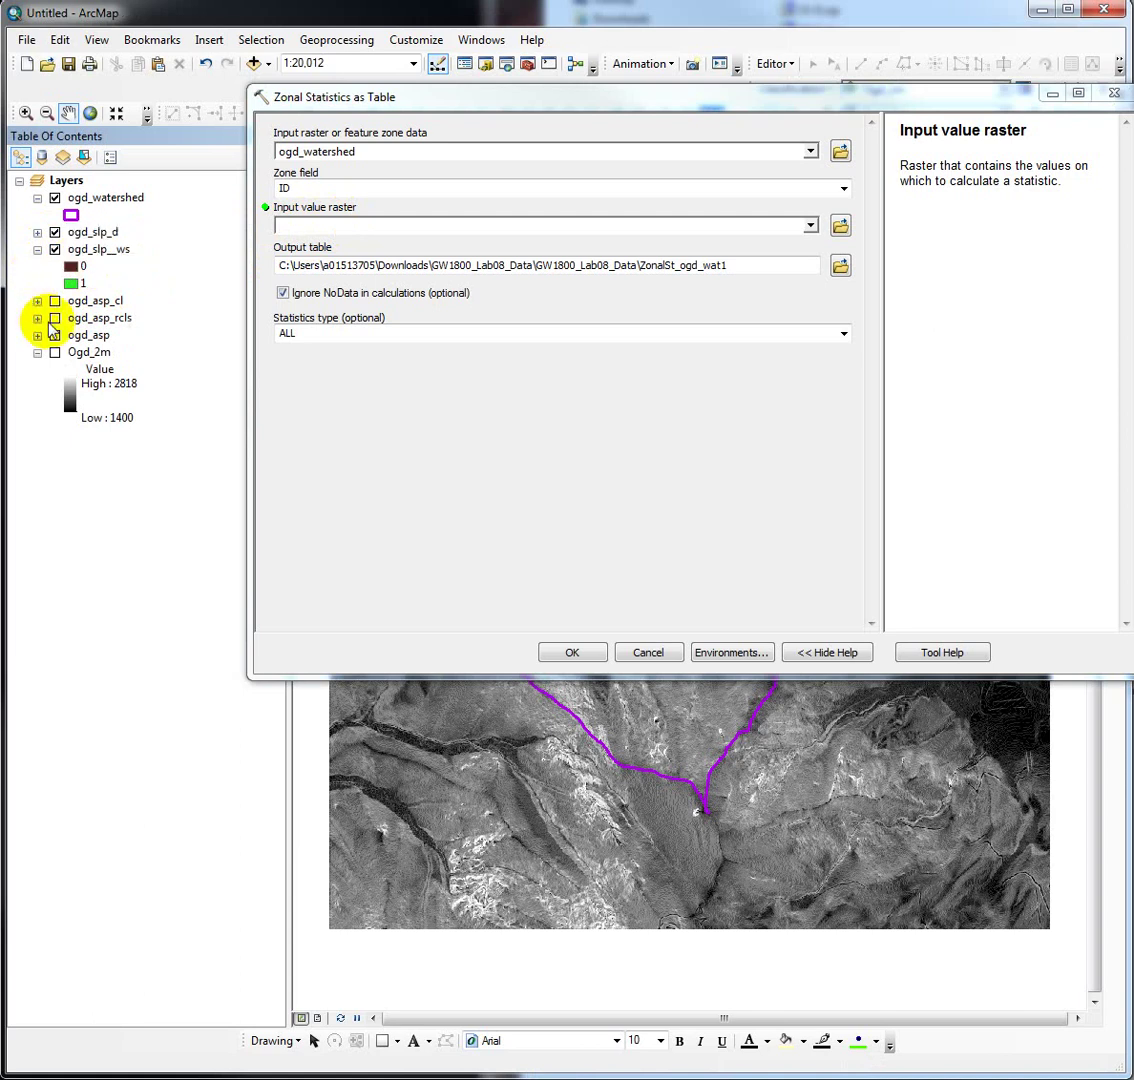
pyautogui.click(37, 302)
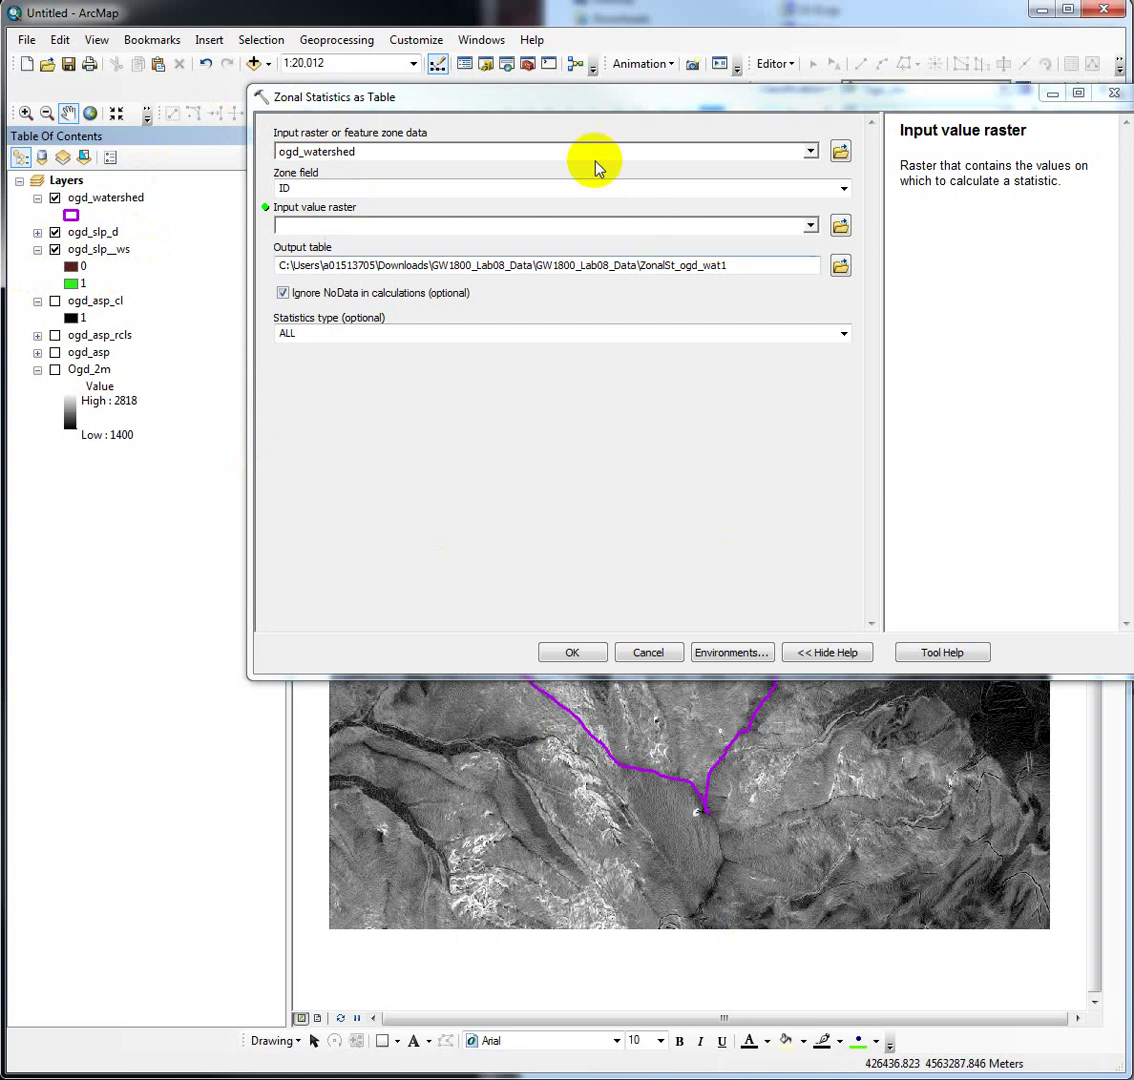
# Step: Move the tool dialog aside to view the map, then back, and expand the ogd_slp_d legend
pyautogui.moveTo(519, 100); pyautogui.dragTo(1133, 108)
pyautogui.click(410, 484)
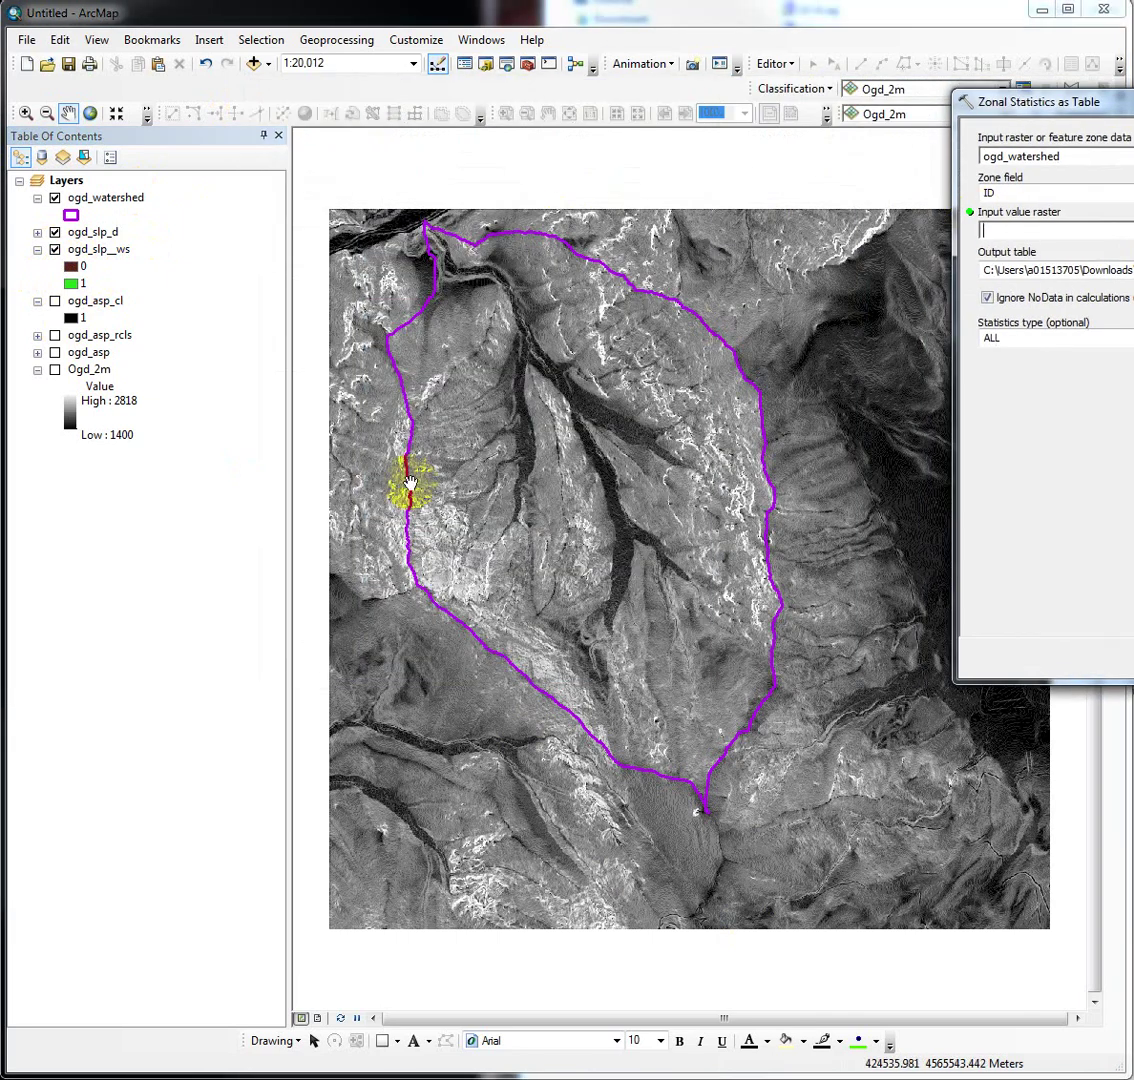
pyautogui.click(528, 301)
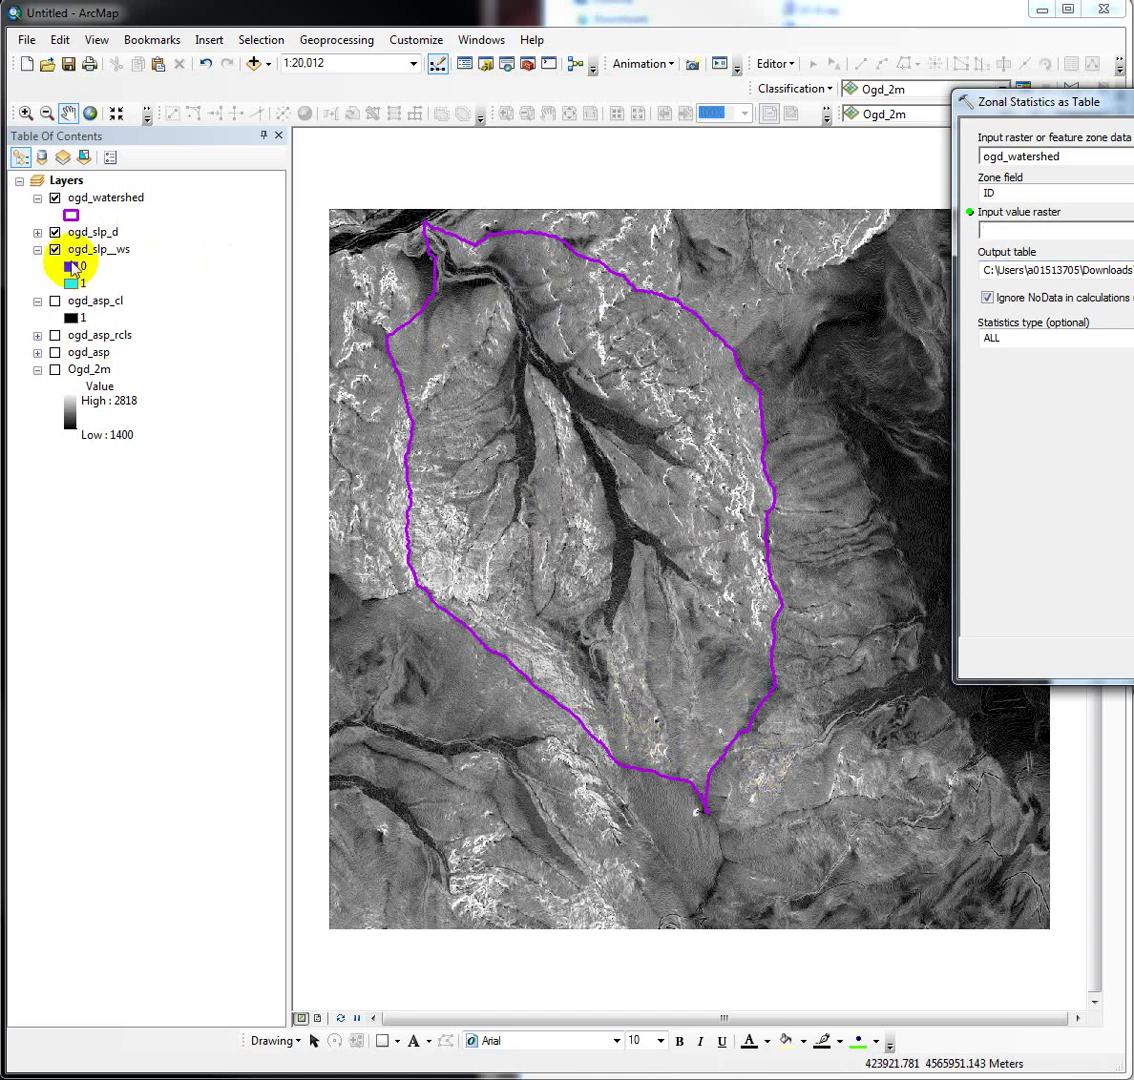
pyautogui.moveTo(987, 97); pyautogui.dragTo(316, 120)
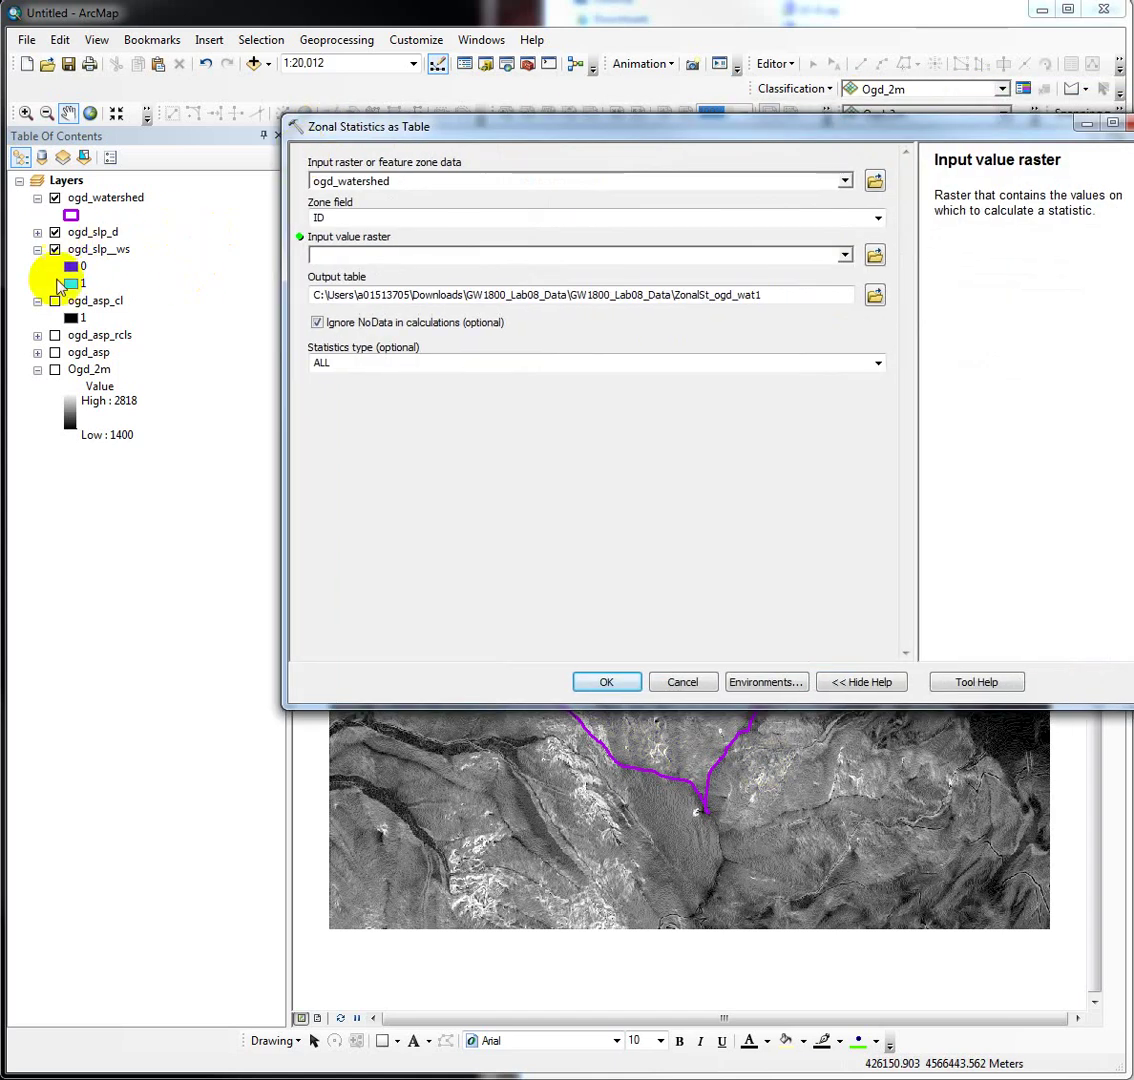
pyautogui.click(37, 232)
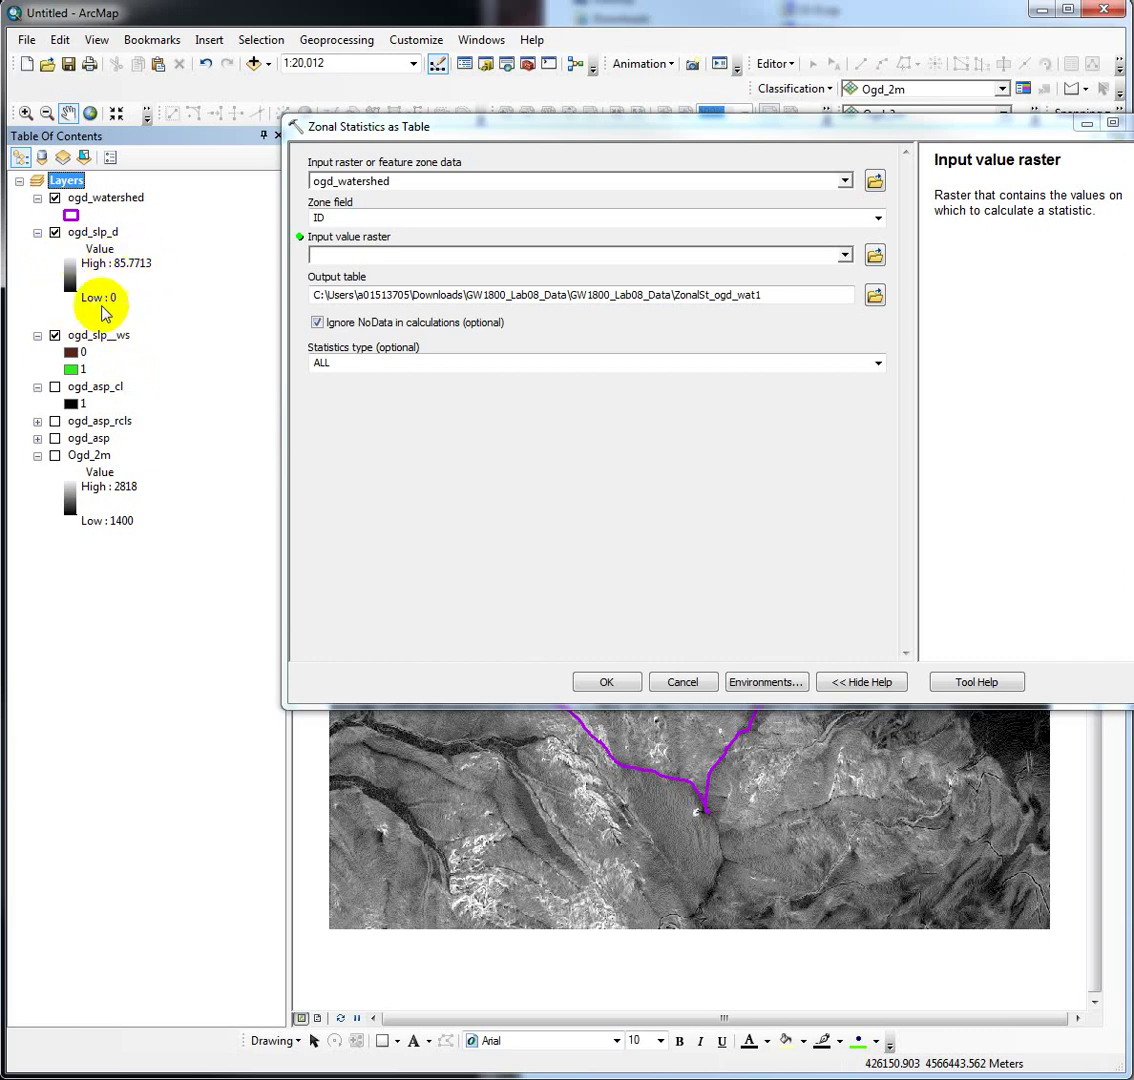
# Step: Select ogd_slp_d as the input value raster and browse for the output table location
pyautogui.click(845, 255)
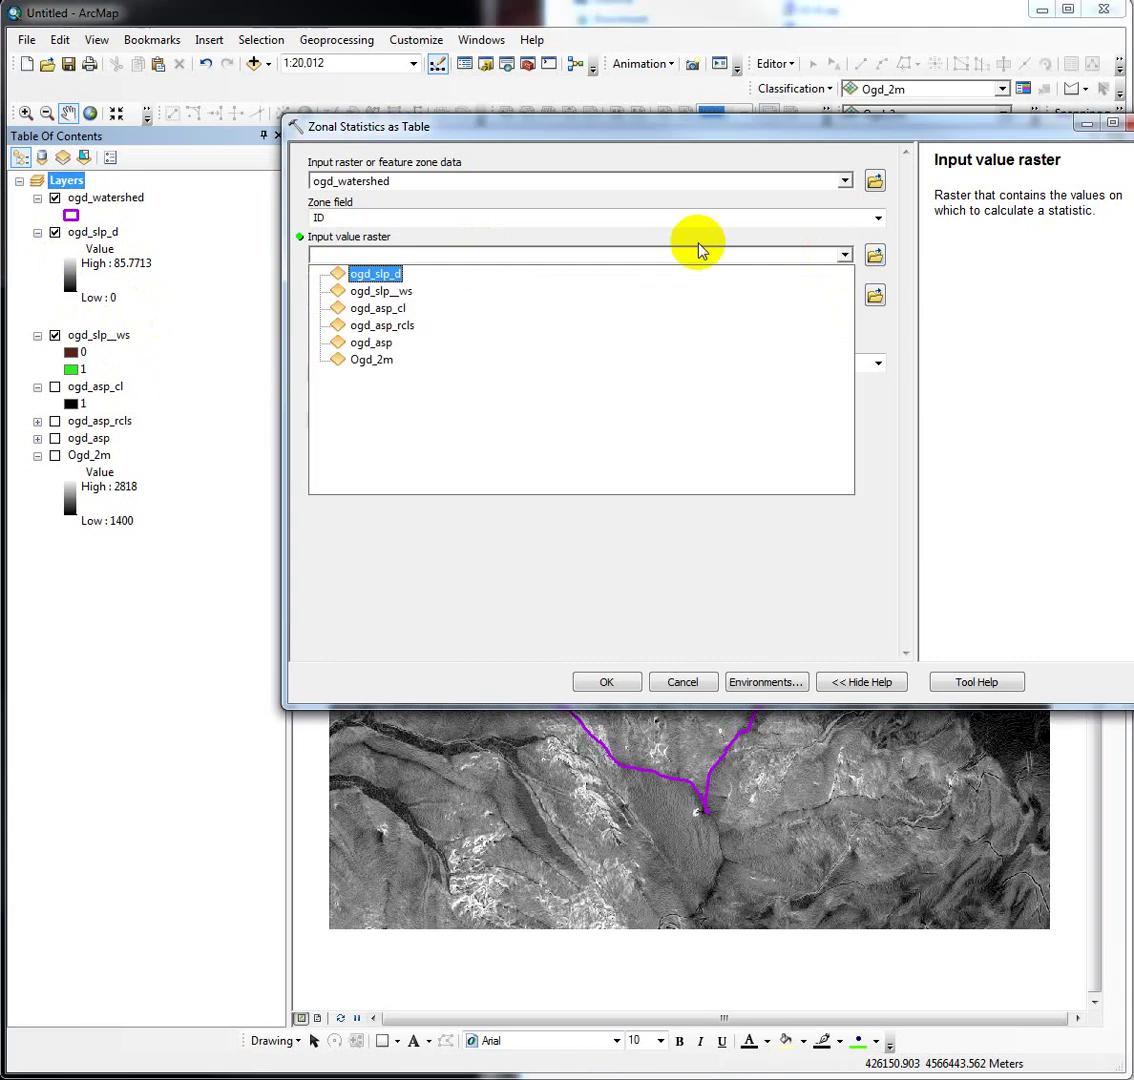
pyautogui.click(362, 278)
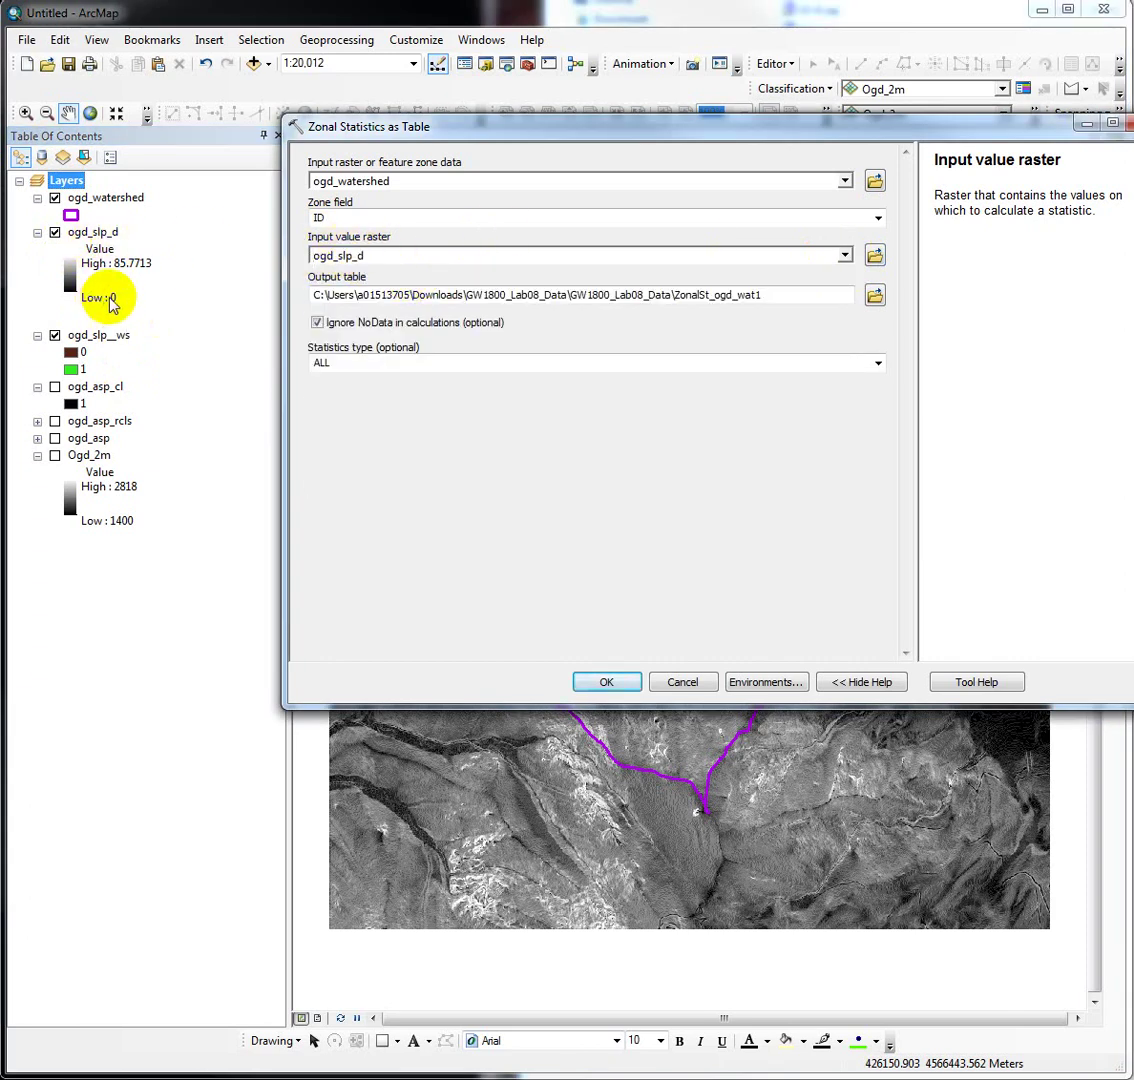
pyautogui.click(875, 295)
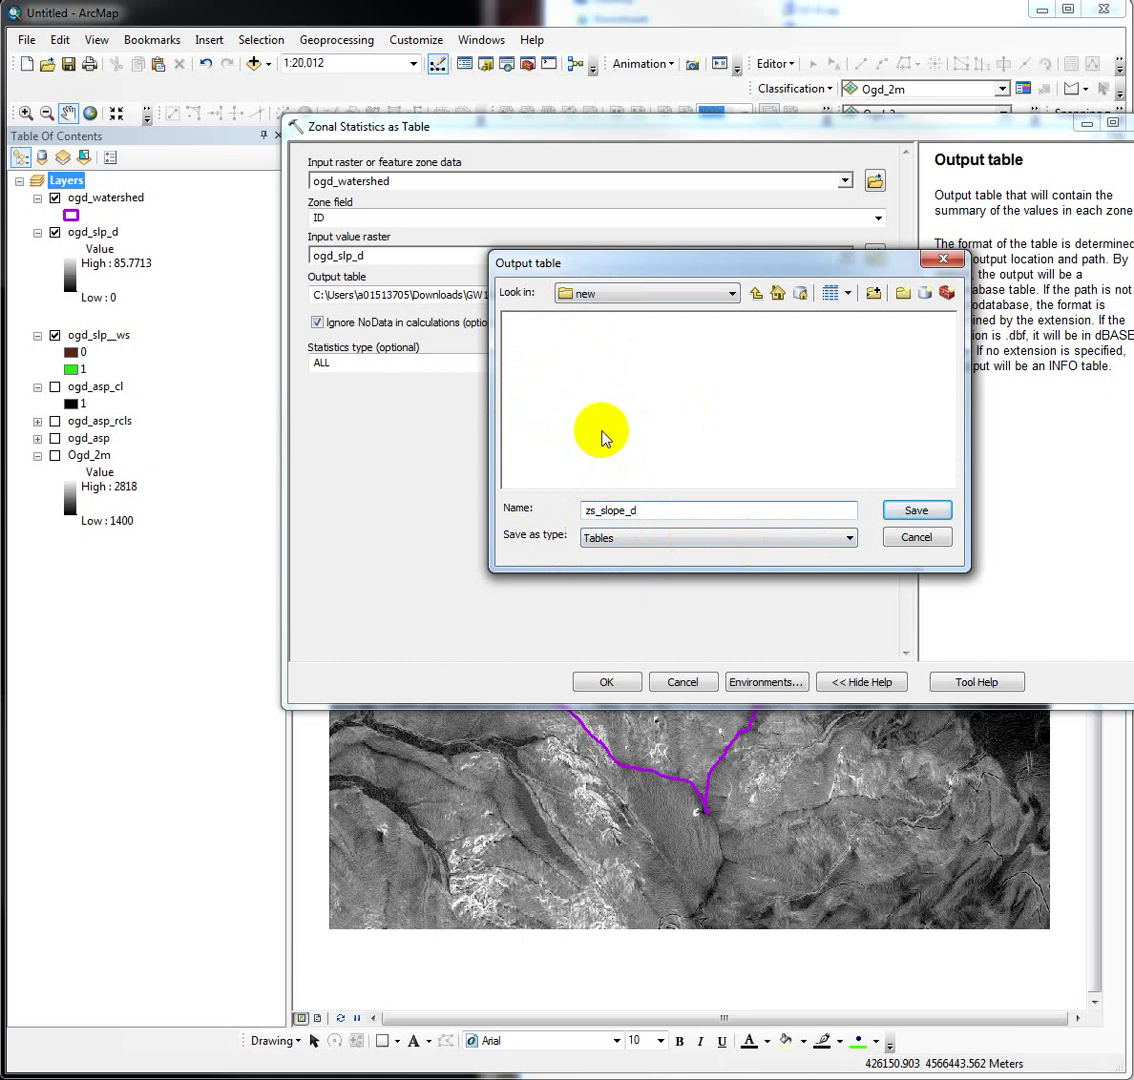
# Step: Save the output table as zs_slope_d in the new folder and keep Statistics type ALL
pyautogui.click(918, 511)
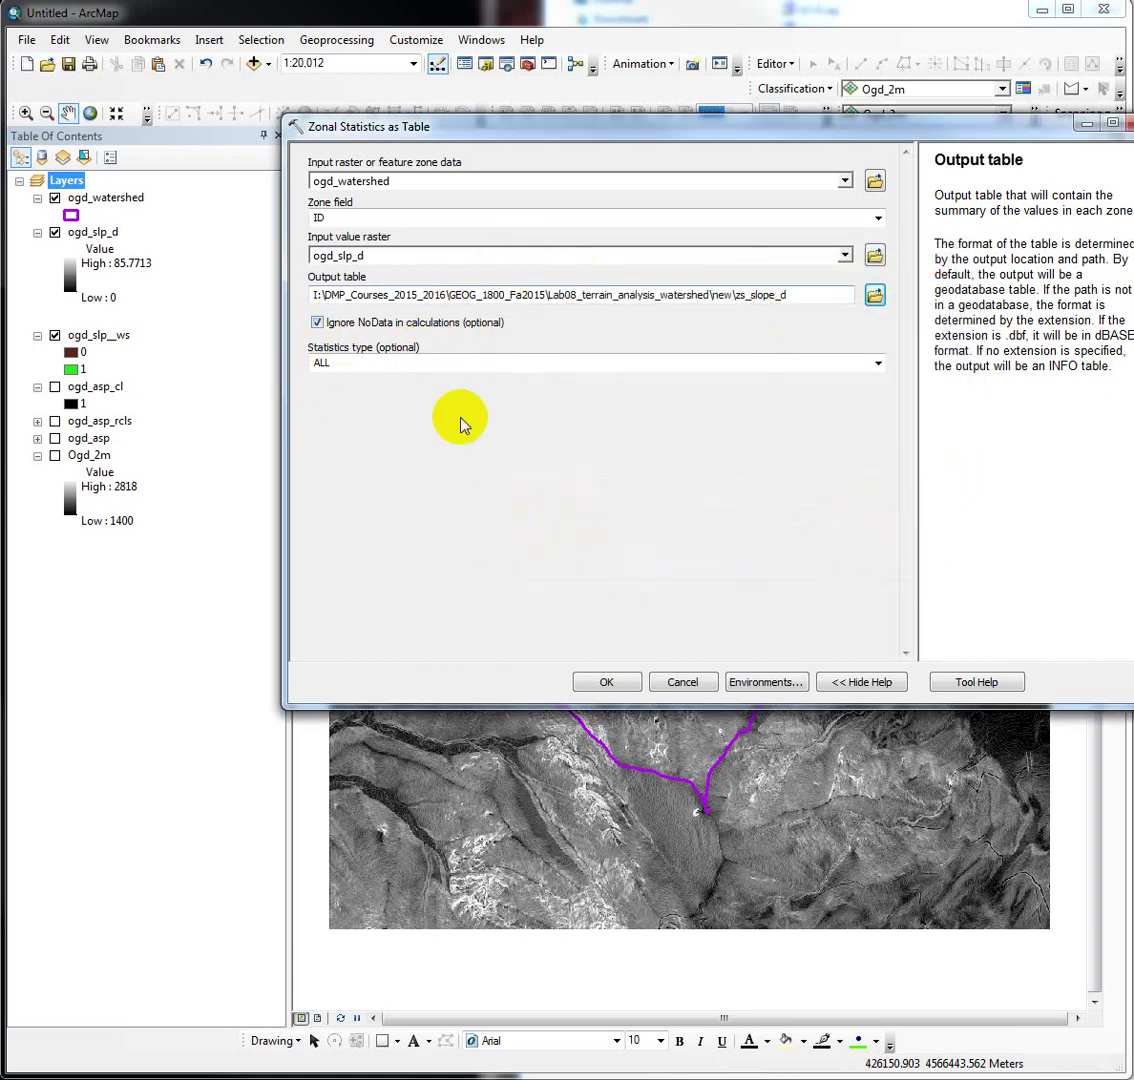
pyautogui.click(875, 364)
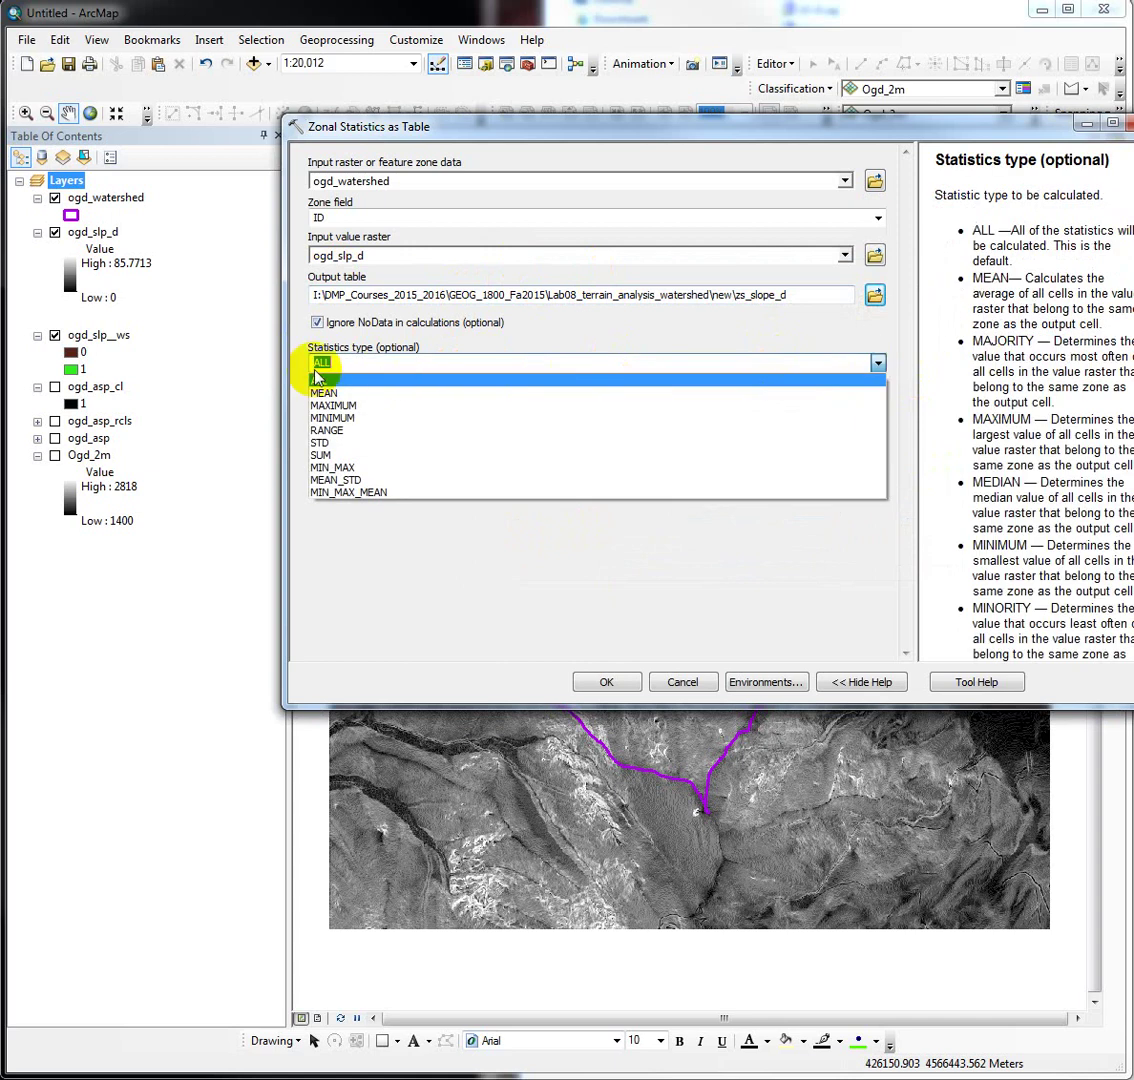
pyautogui.click(368, 515)
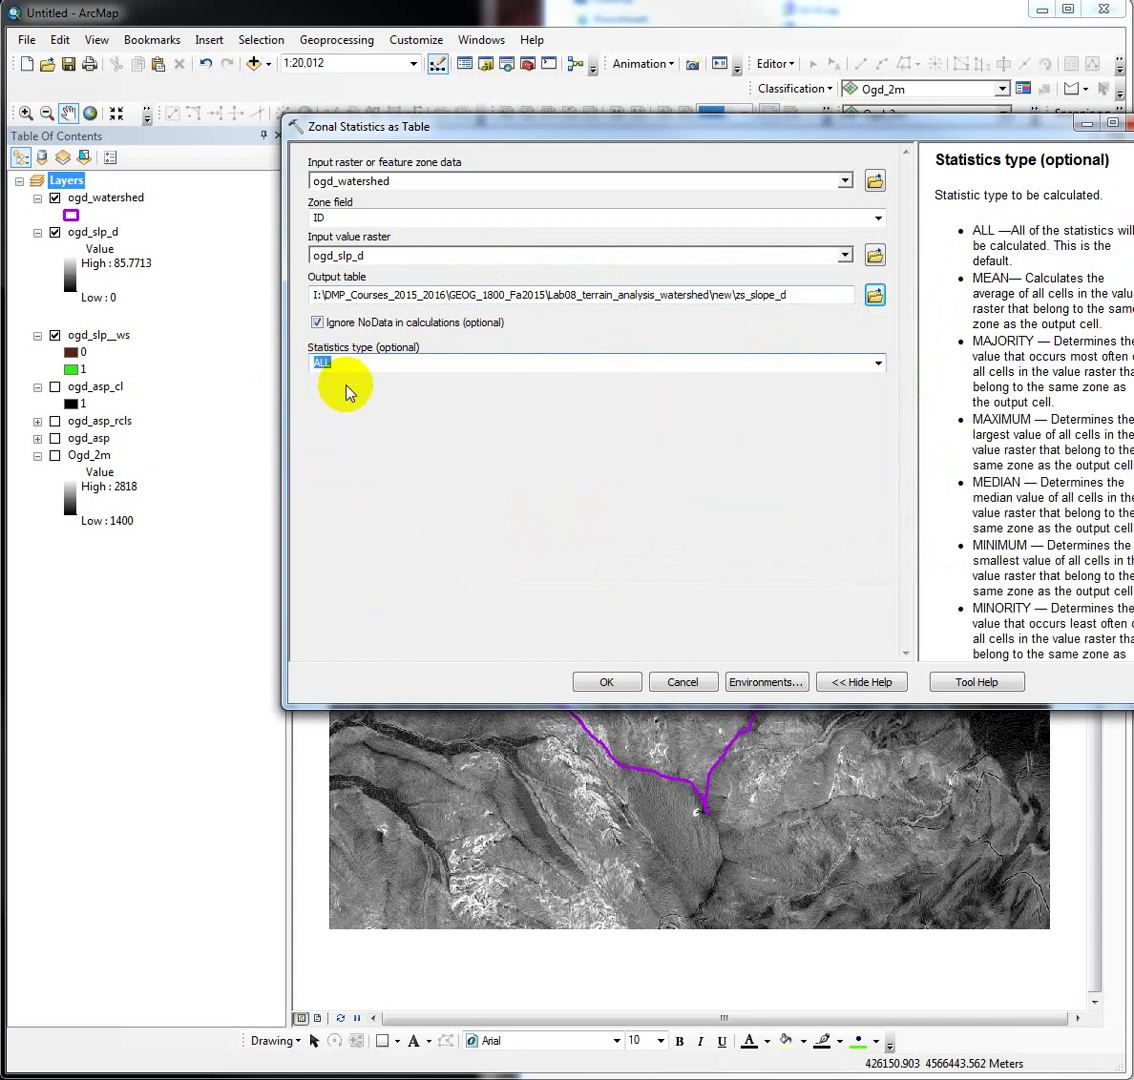
pyautogui.moveTo(840, 128); pyautogui.dragTo(727, 104)
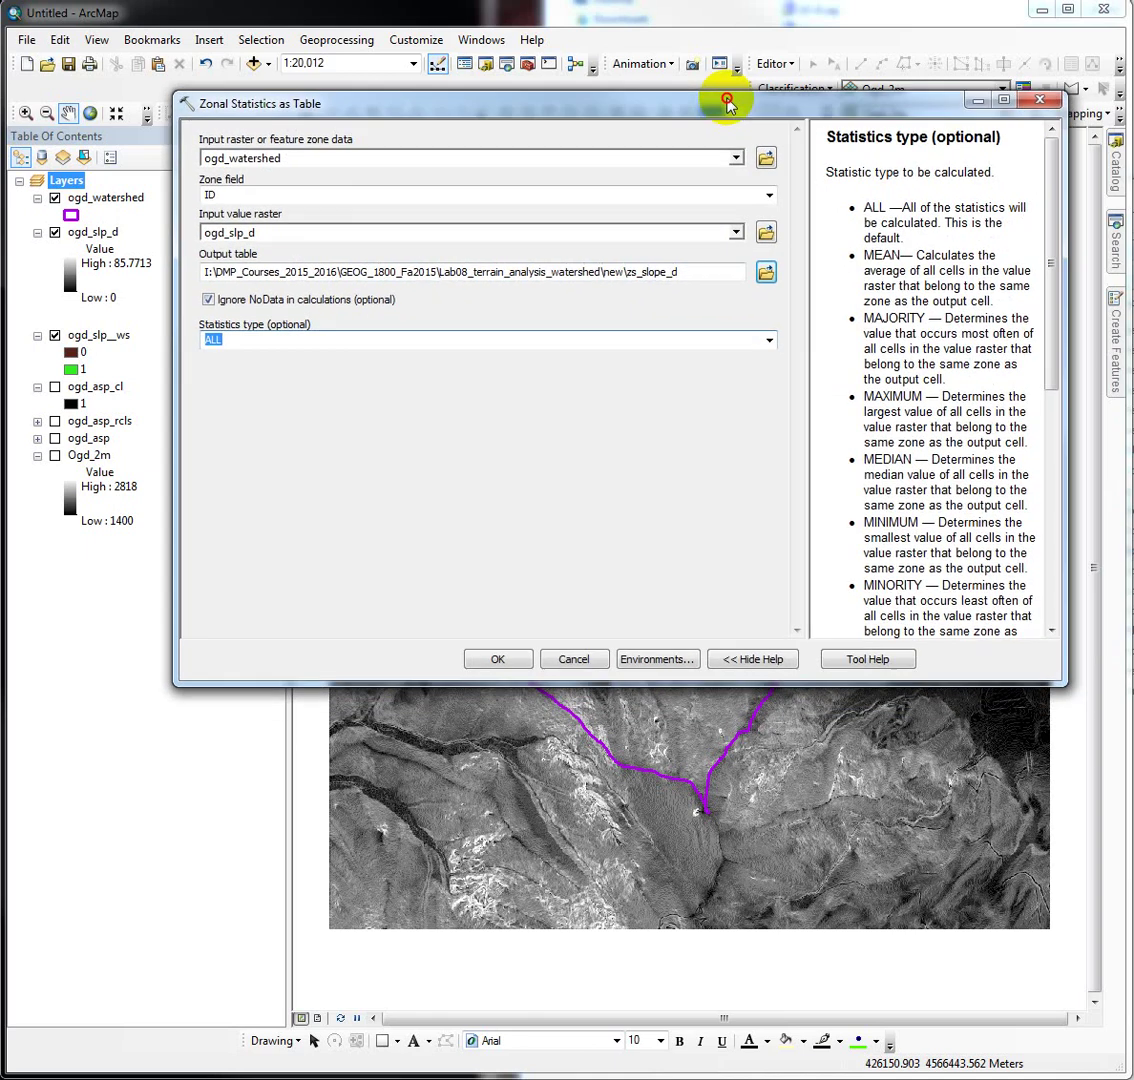
# Step: Run Zonal Statistics as Table, close the completion report, and select zs_slope_d in the Table Of Contents
pyautogui.click(495, 657)
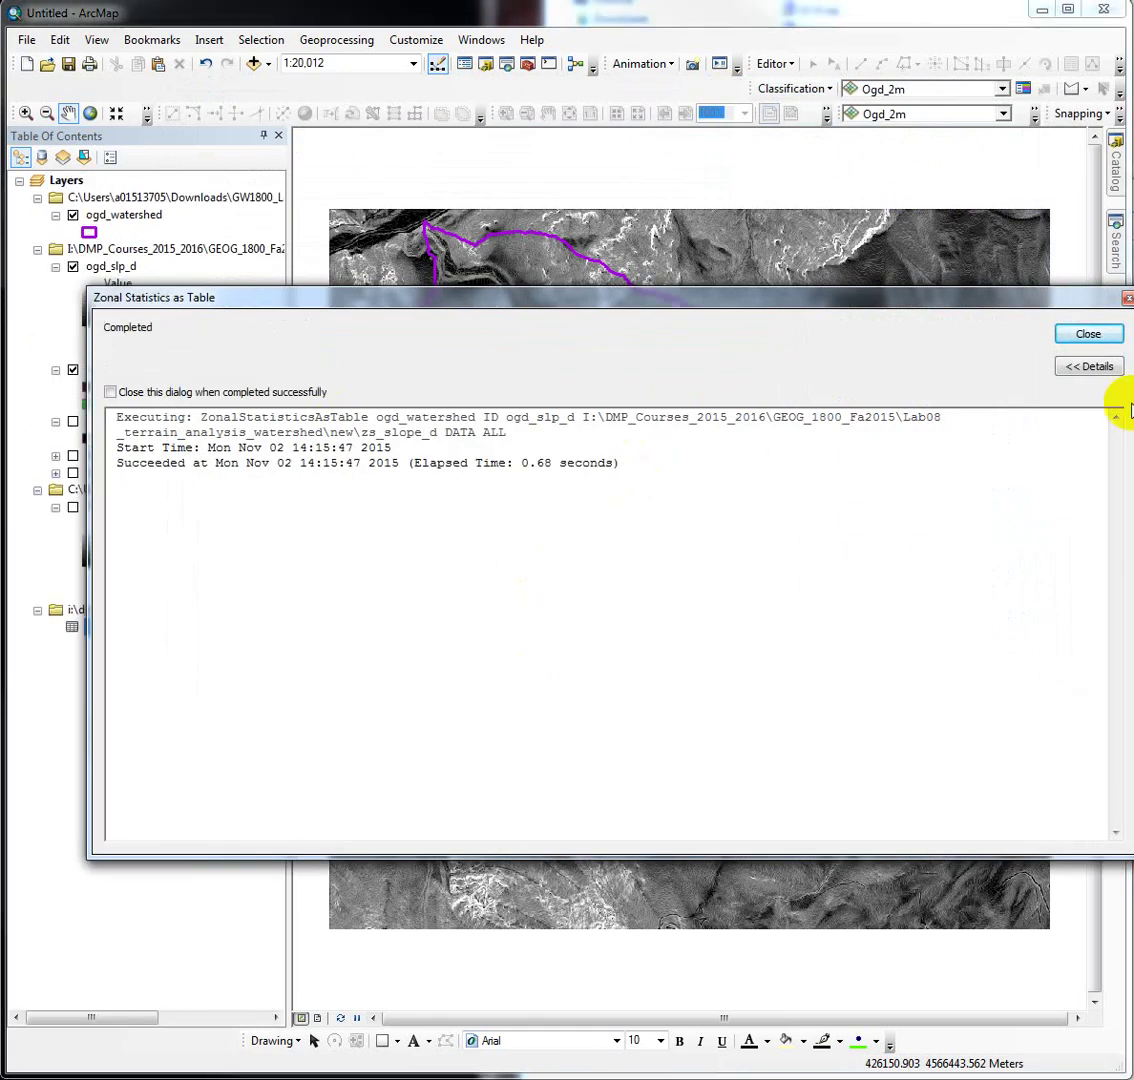
pyautogui.click(1093, 337)
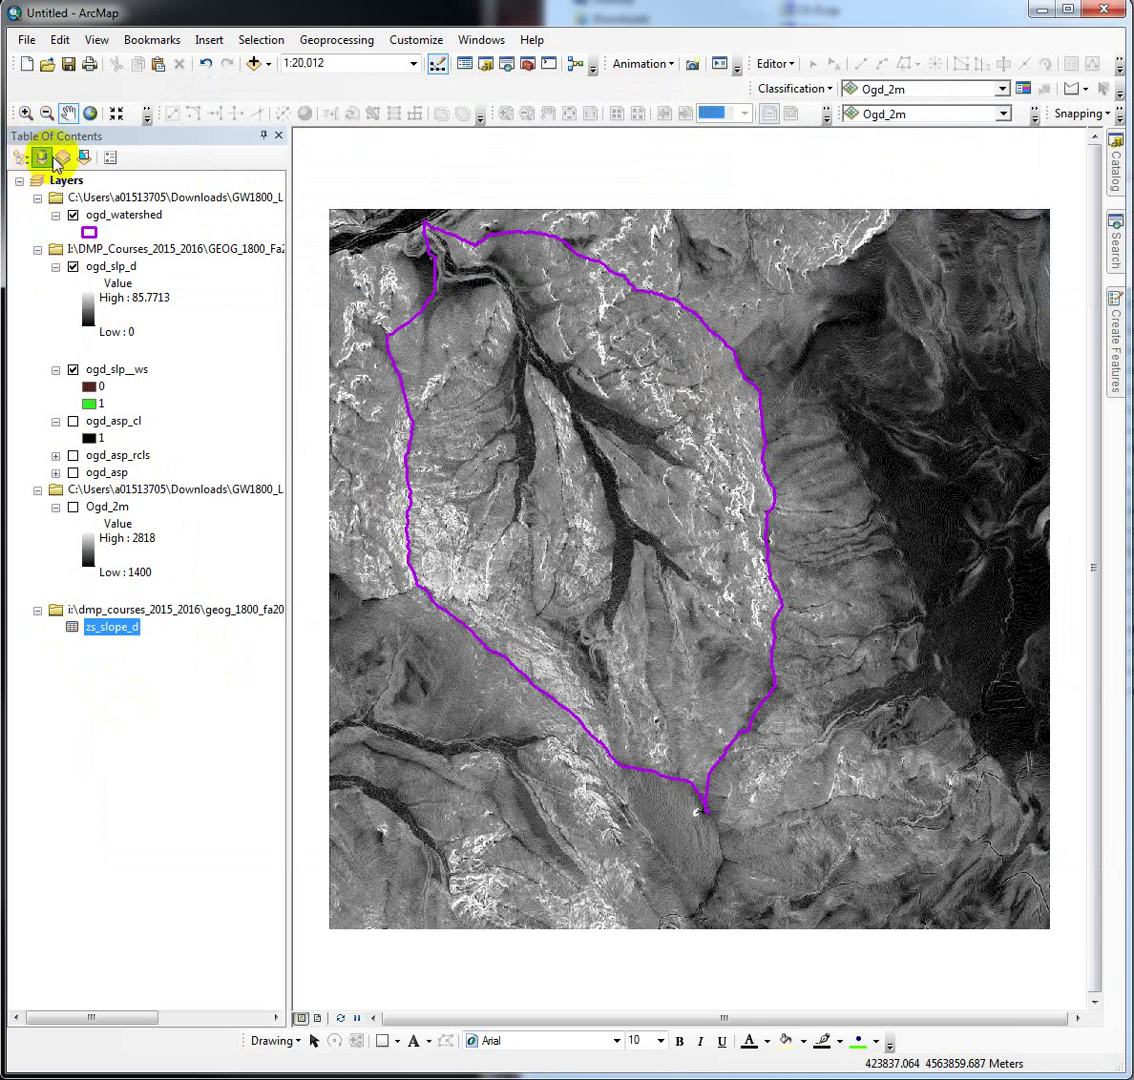
pyautogui.click(74, 632)
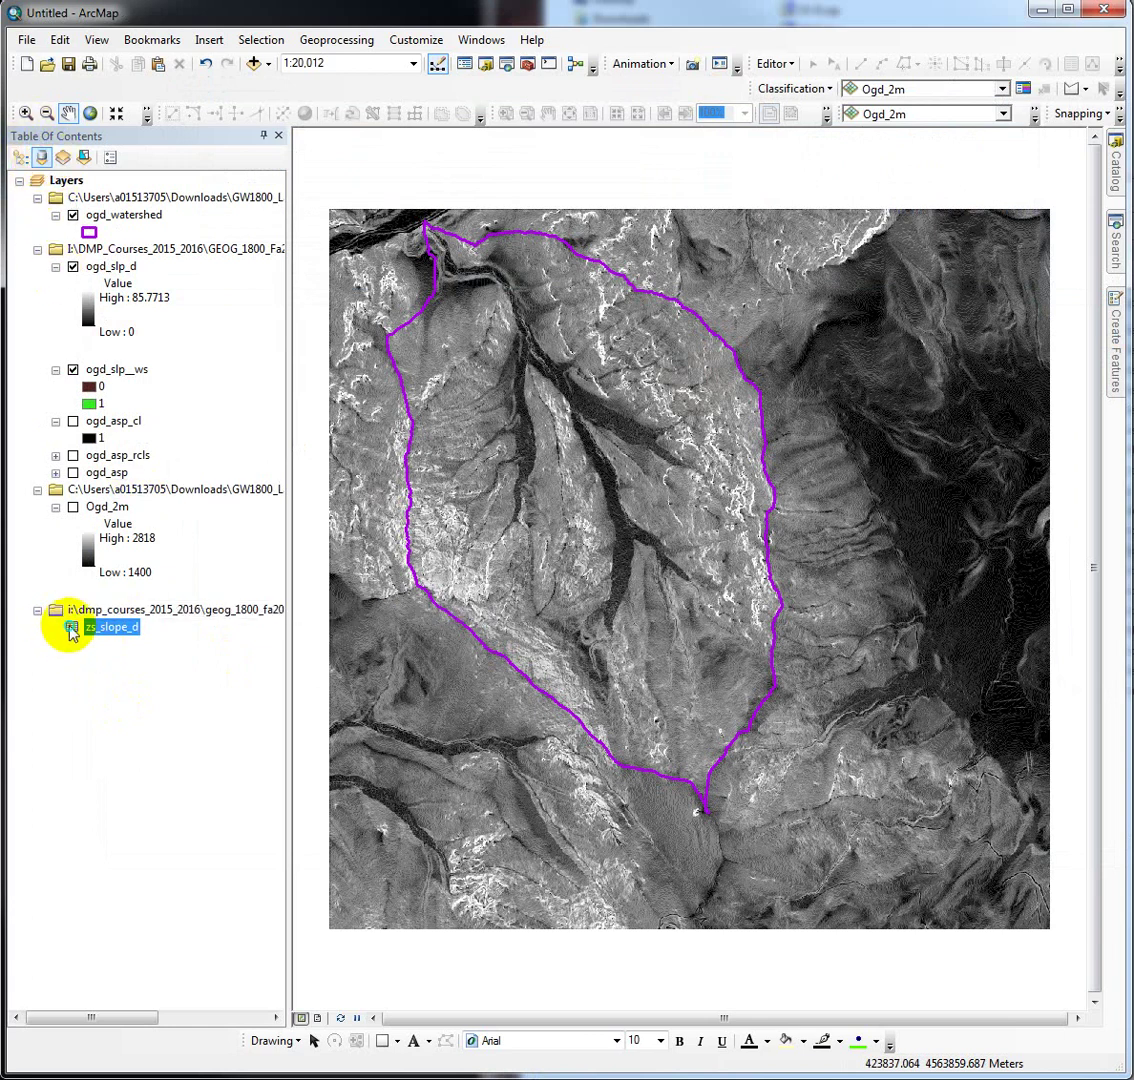
# Step: Open the zs_slope_d attribute table and position and resize its window over the map
pyautogui.rightClick(70, 632)
pyautogui.click(112, 640)
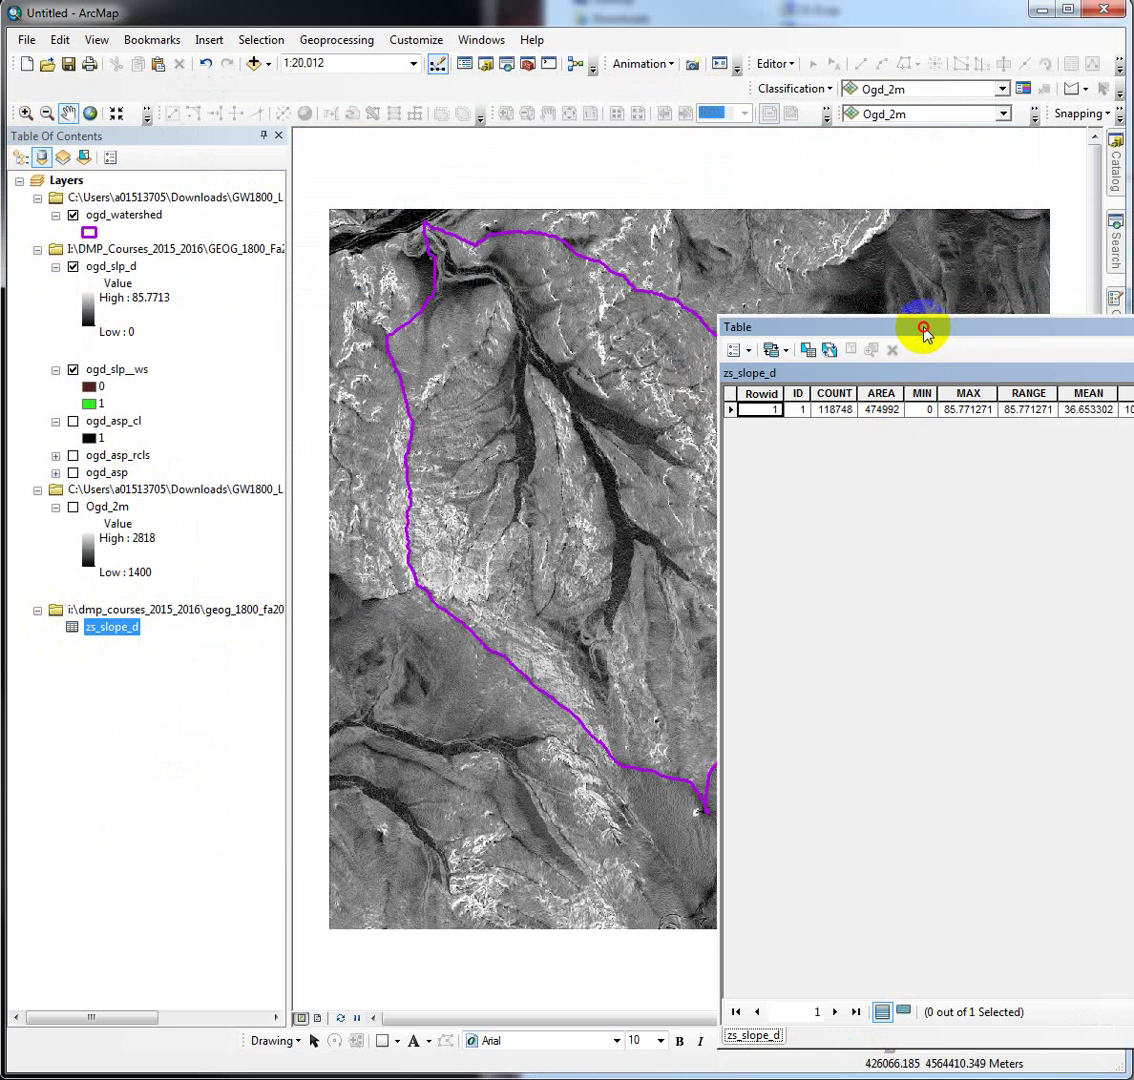
pyautogui.moveTo(923, 328); pyautogui.dragTo(378, 210)
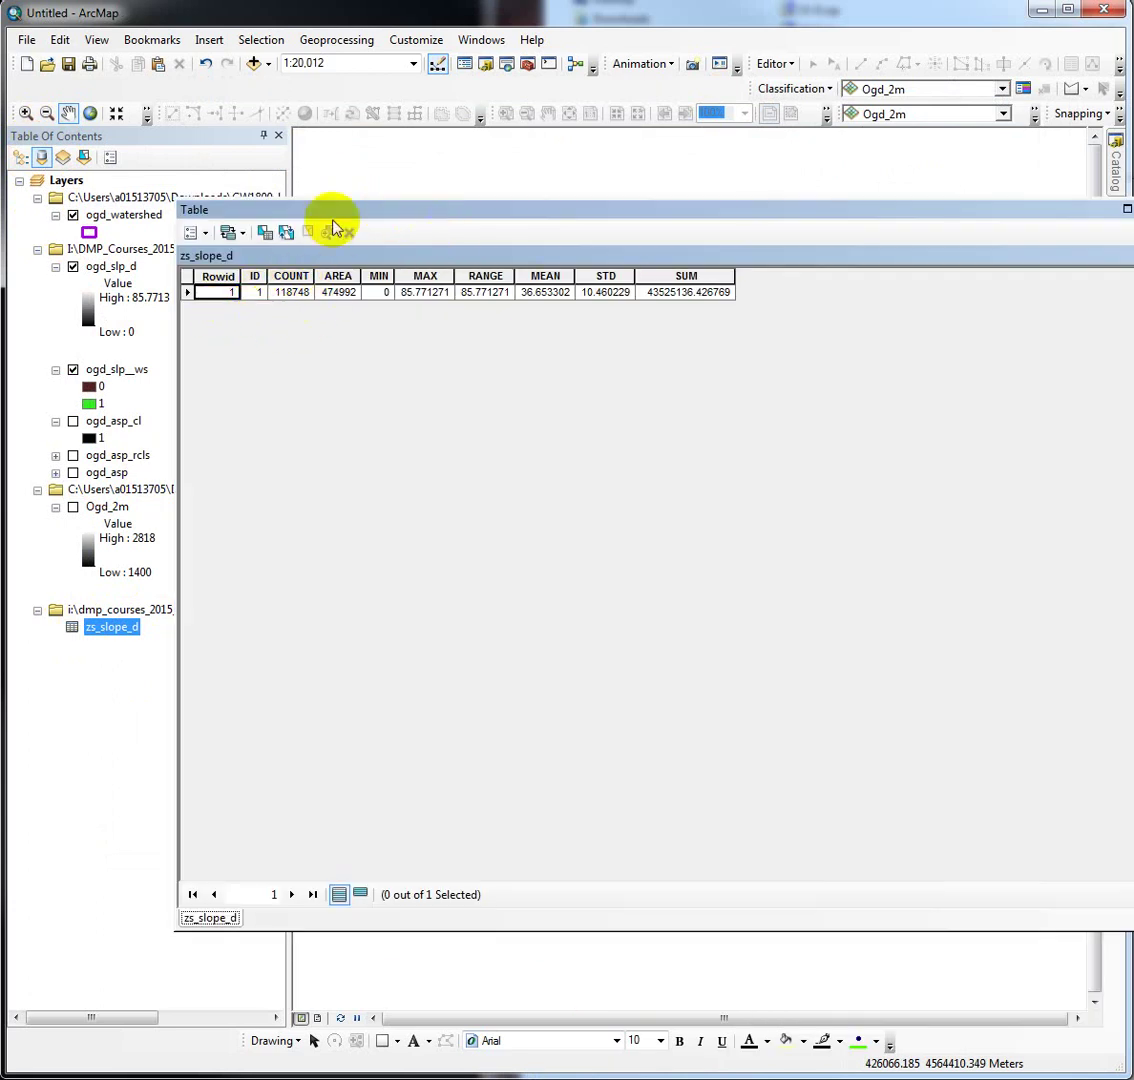
pyautogui.moveTo(333, 214); pyautogui.dragTo(265, 305)
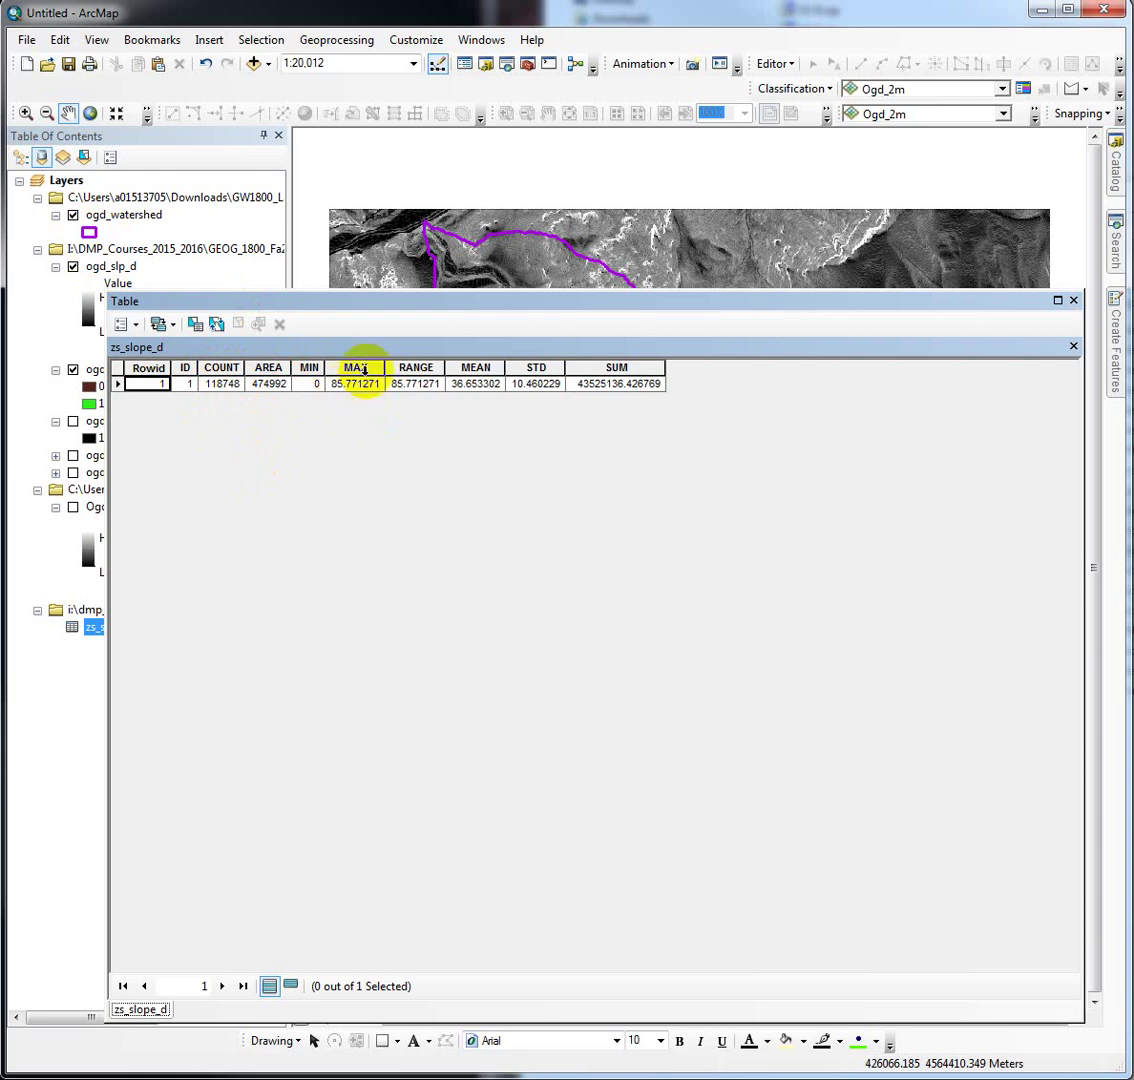
pyautogui.moveTo(253, 301); pyautogui.dragTo(332, 251)
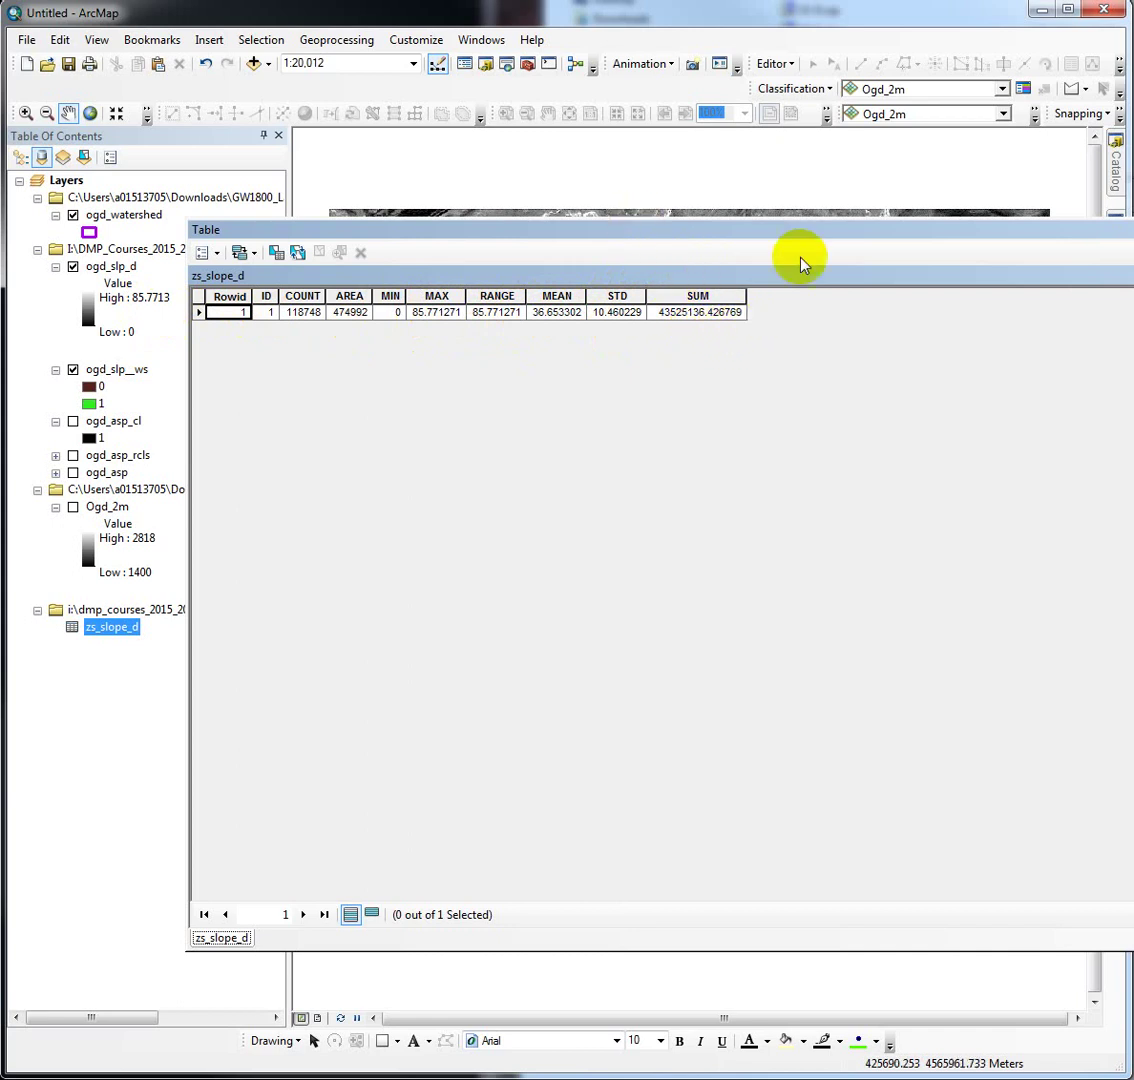
pyautogui.moveTo(1130, 375); pyautogui.dragTo(835, 375)
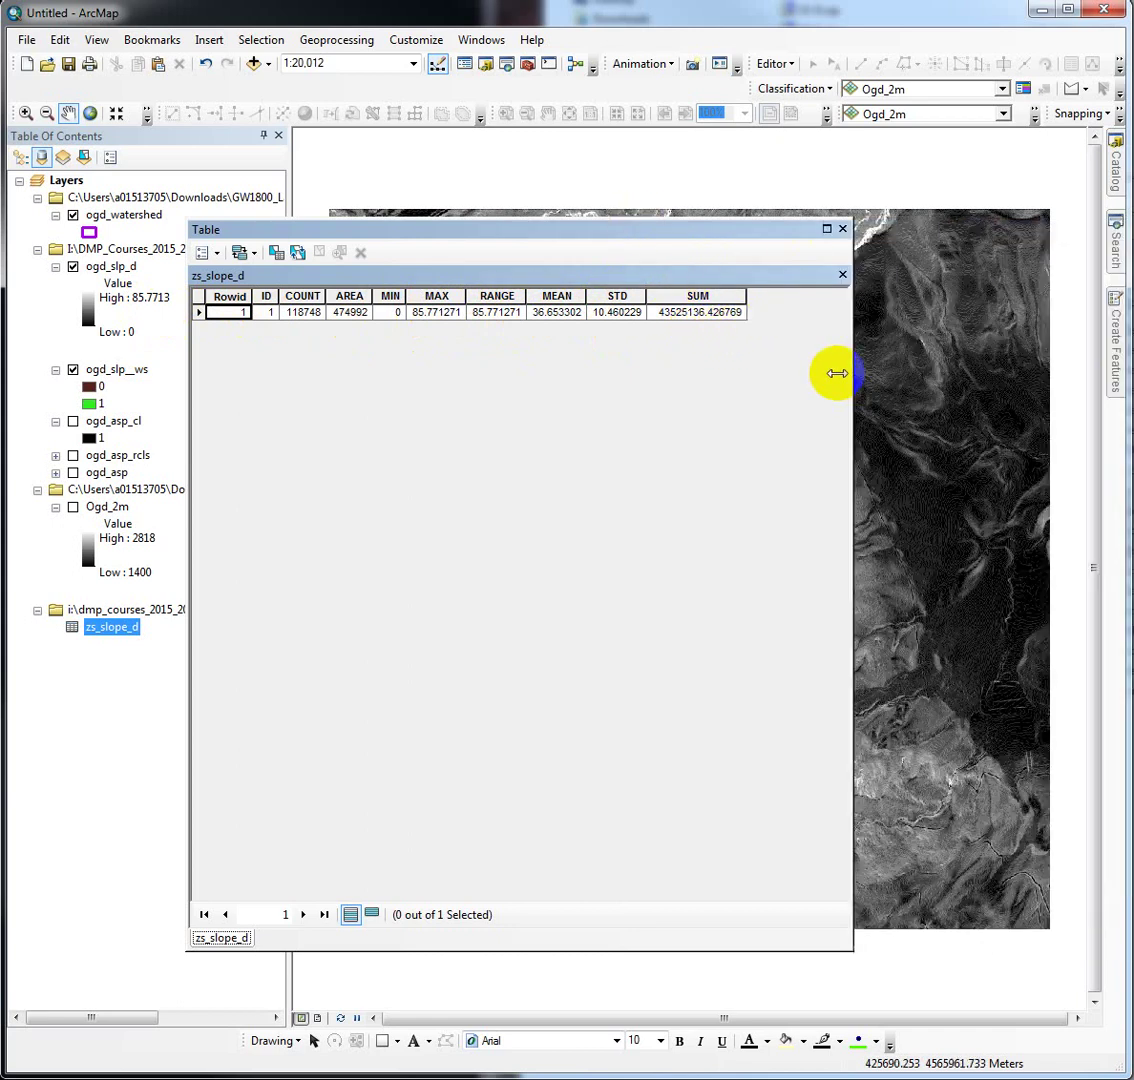
pyautogui.moveTo(460, 230); pyautogui.dragTo(697, 387)
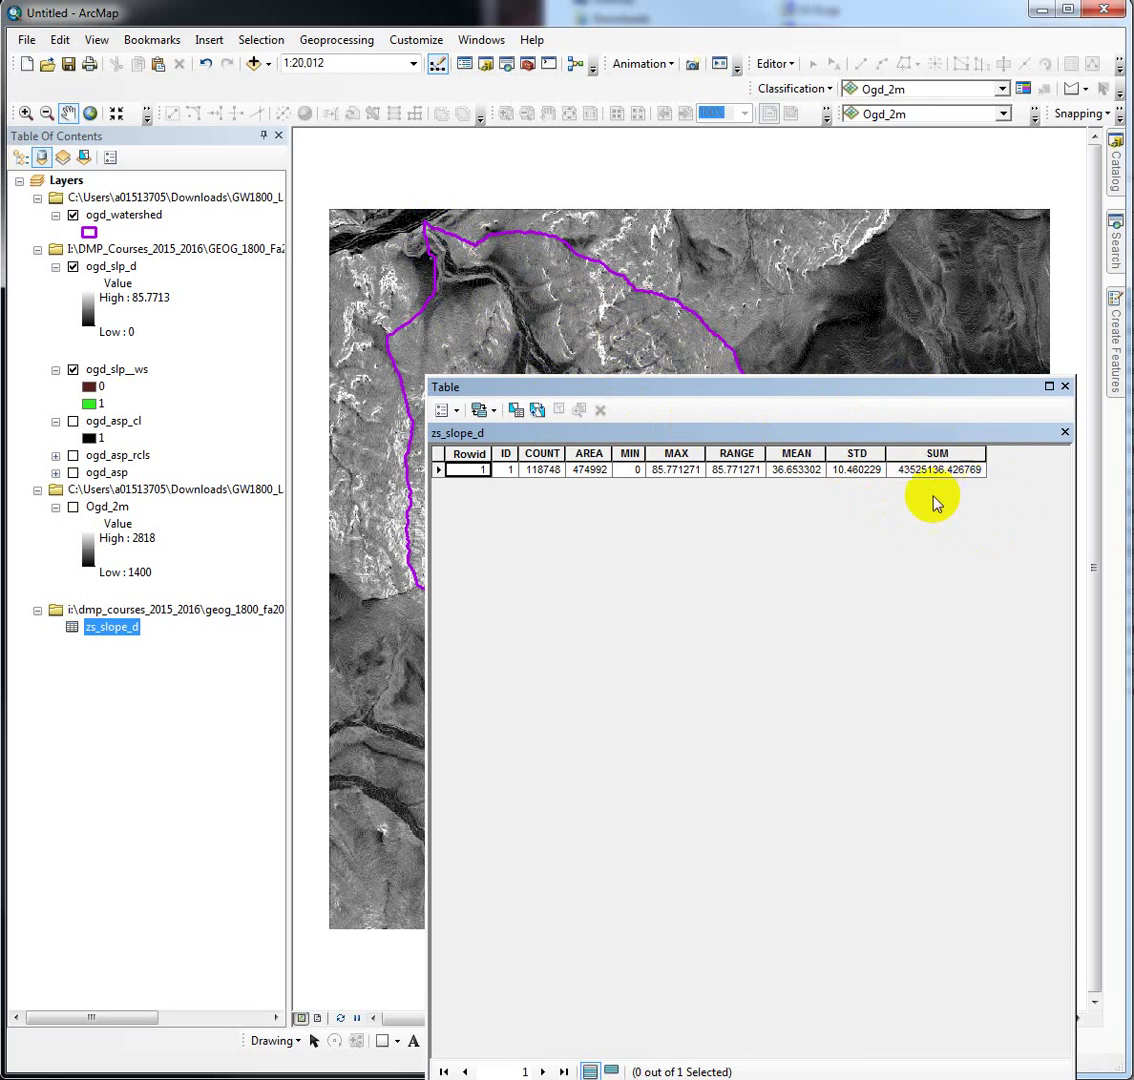
# Step: Close the zs_slope_d table window
pyautogui.click(1066, 387)
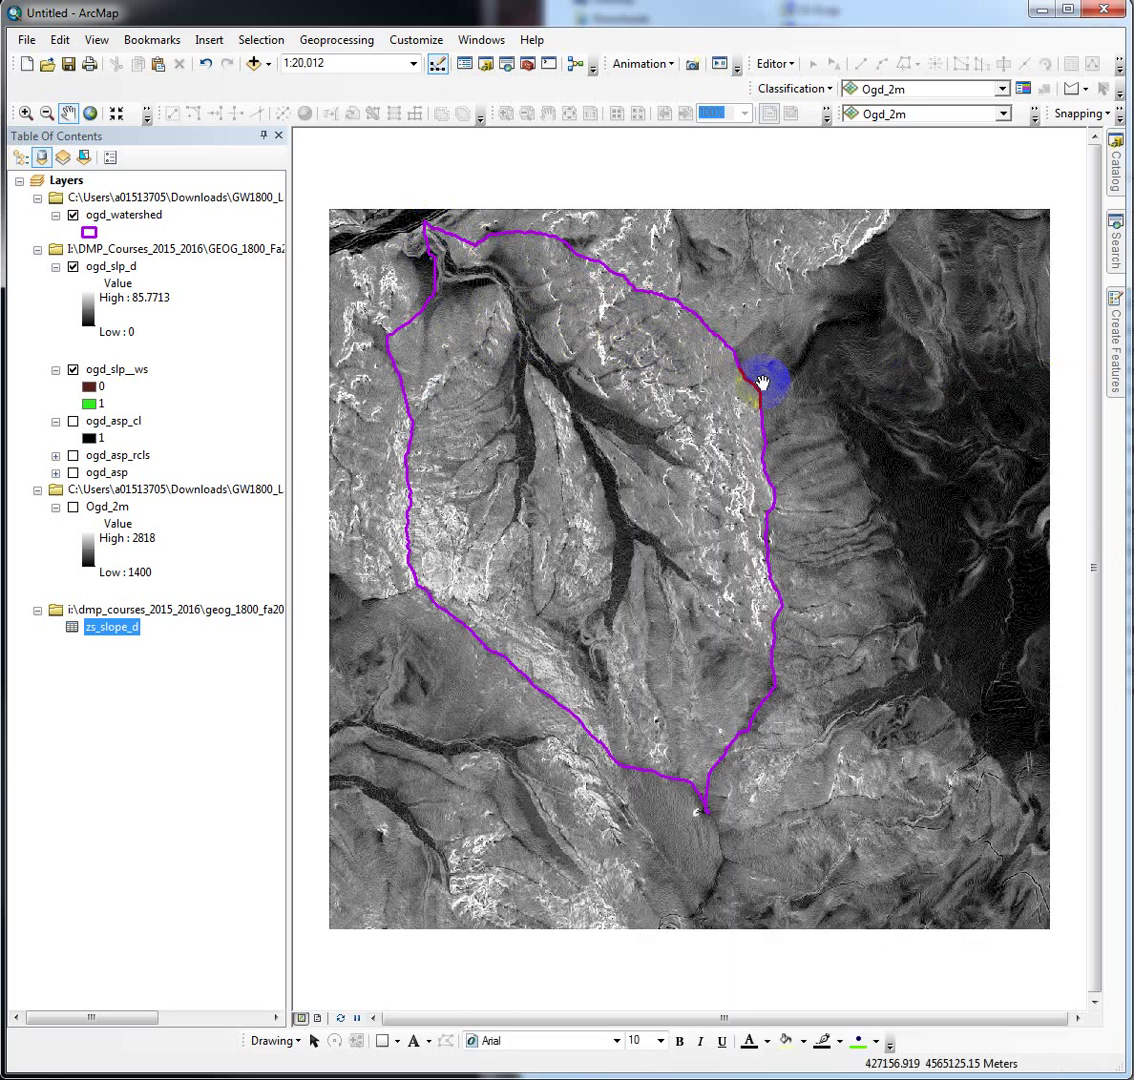